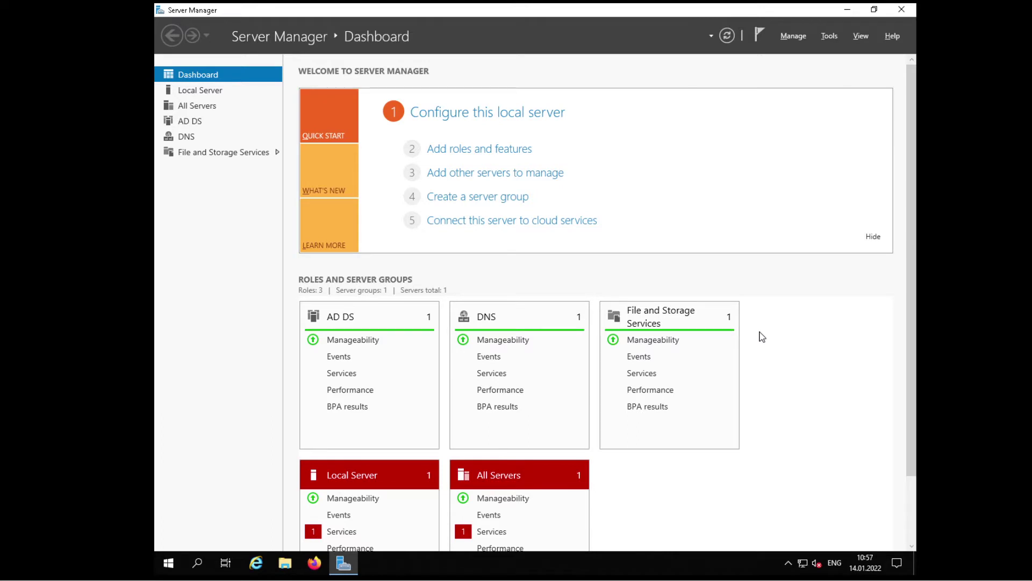
- Start a role-based installation on dc1.ares.local and select the Web Server (IIS) role, including its management tools
click(481, 156)
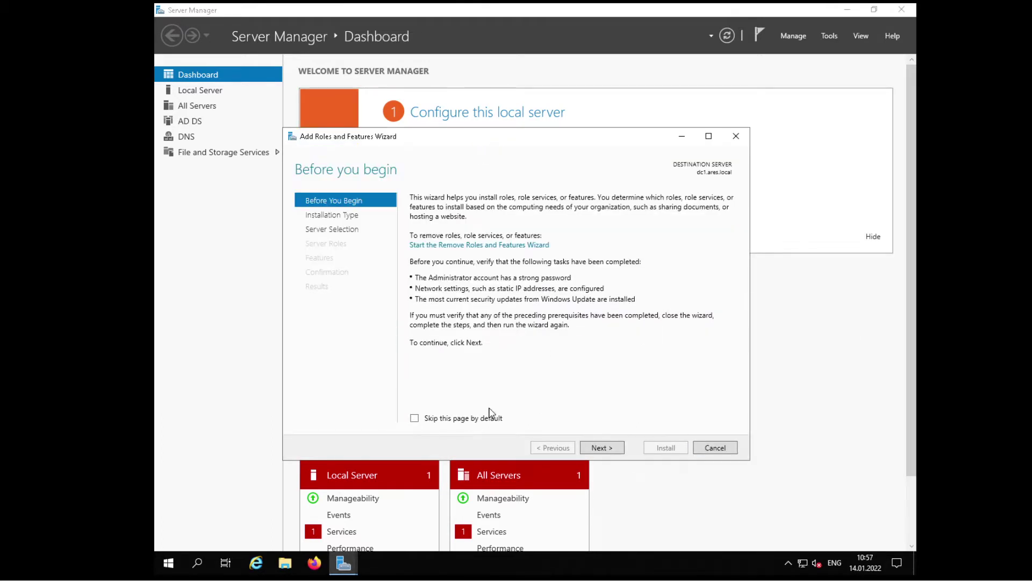
click(597, 450)
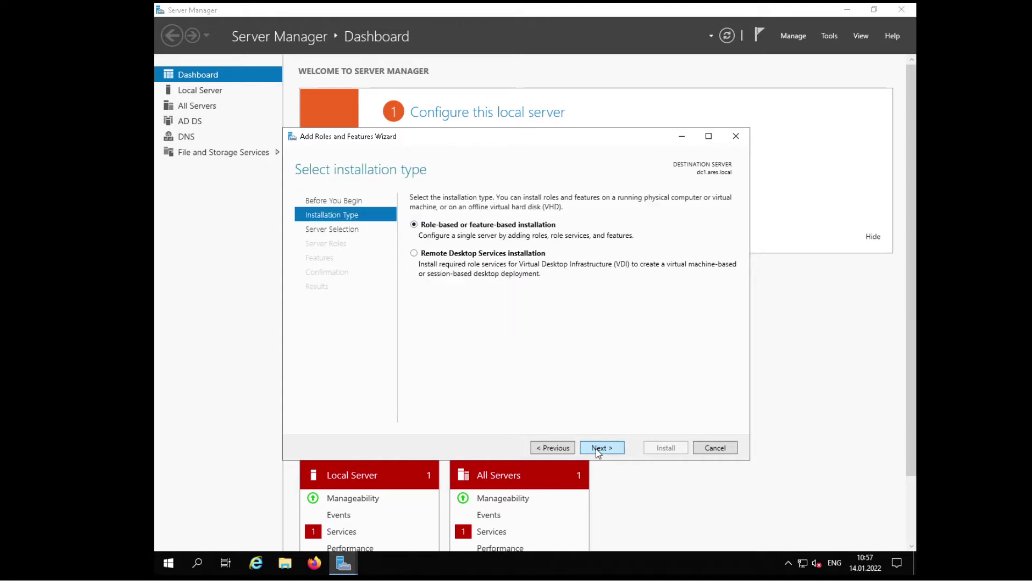
click(598, 449)
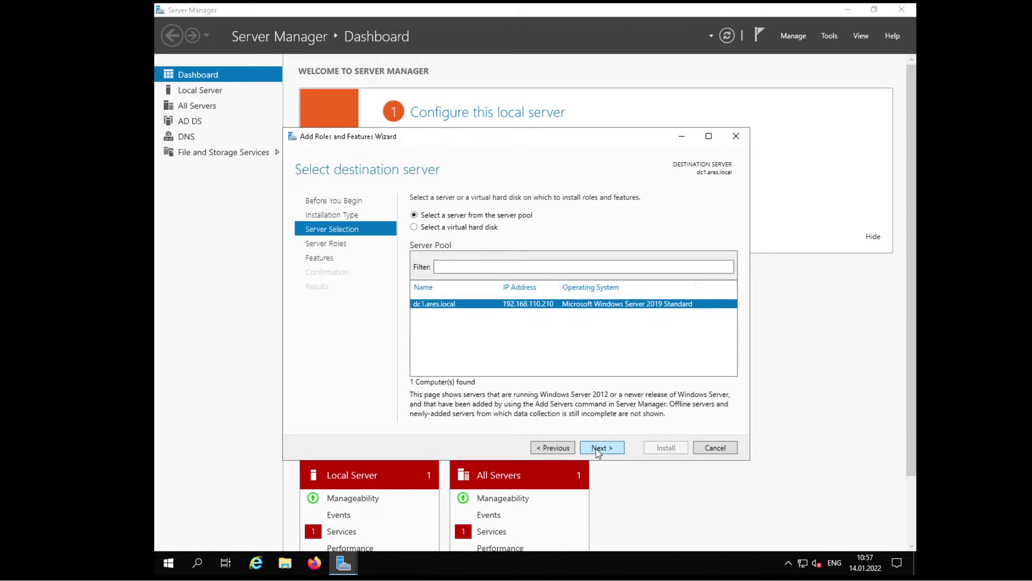
click(598, 450)
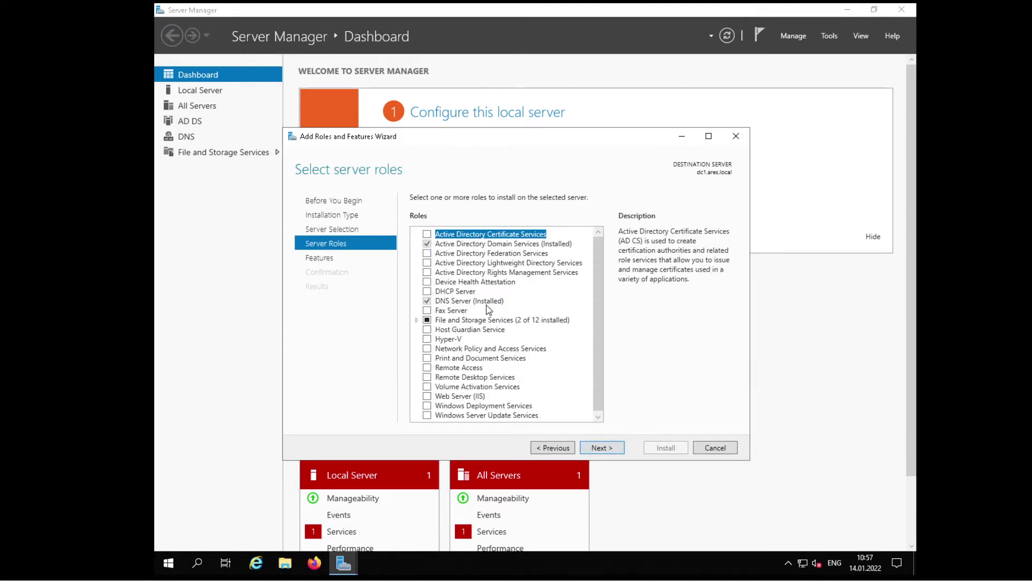
scroll(491, 333, down, 1)
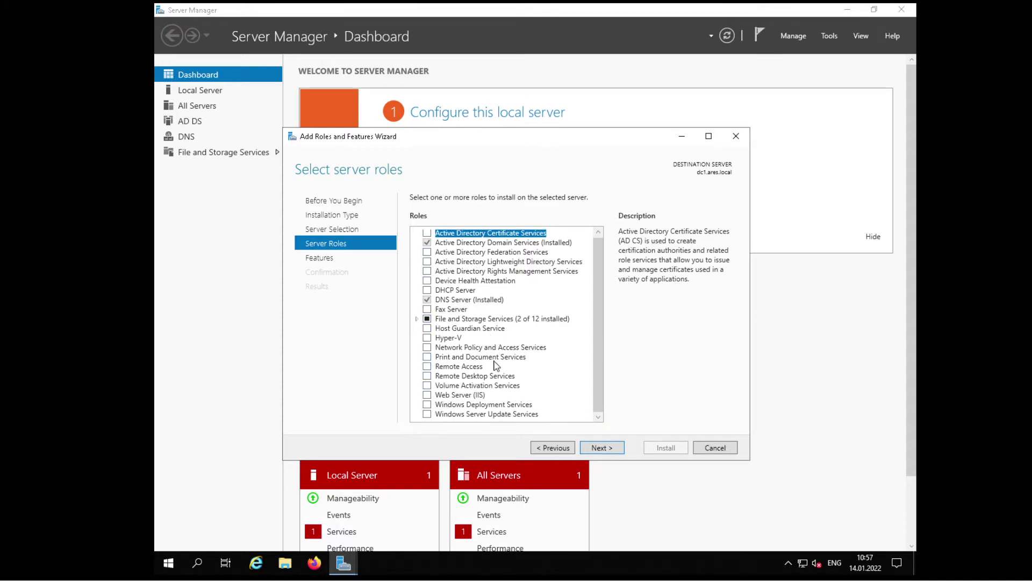
click(428, 395)
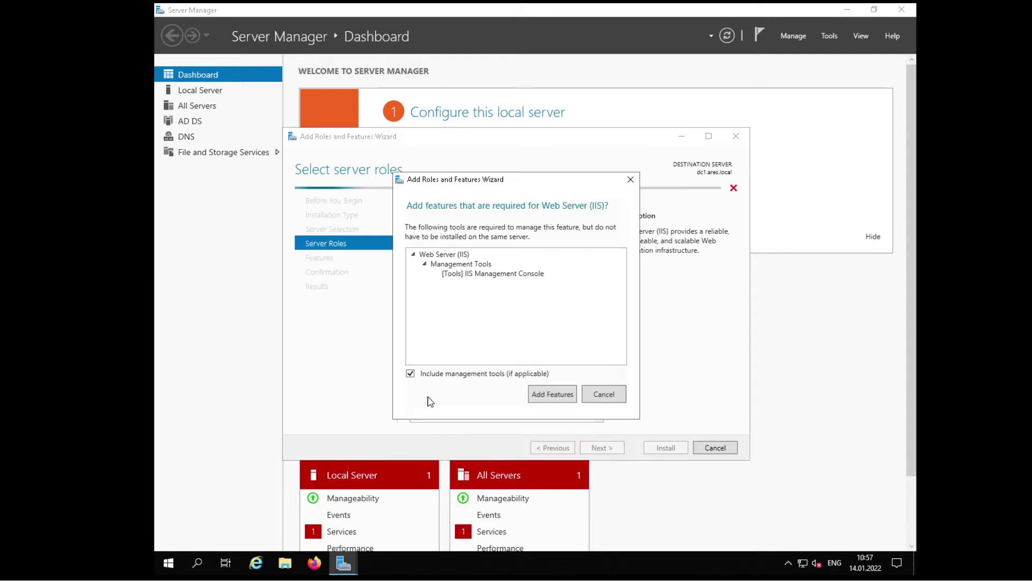
click(562, 396)
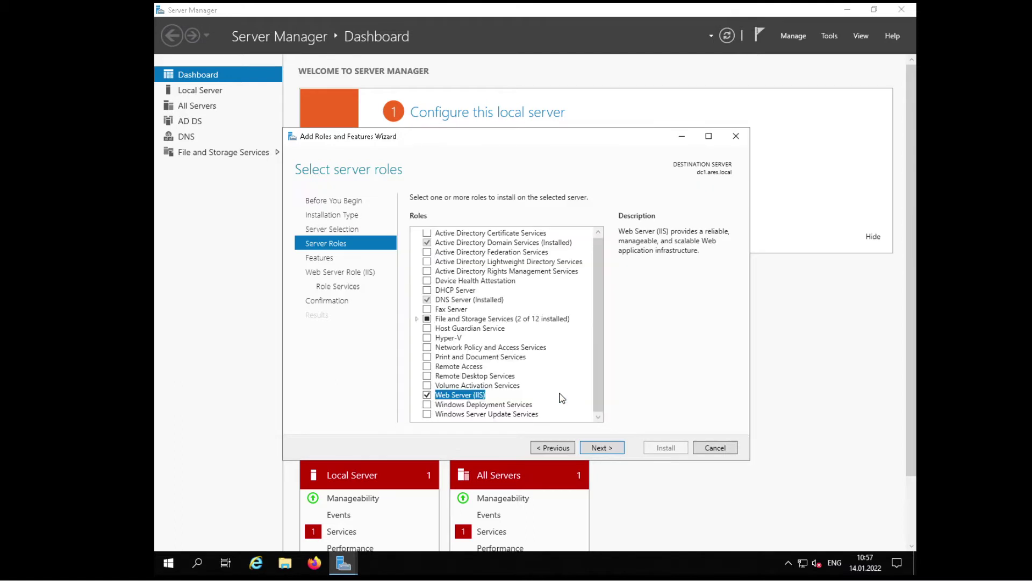
- Keep the default features and add the FTP Server role service to the Web Server (IIS) role
click(608, 450)
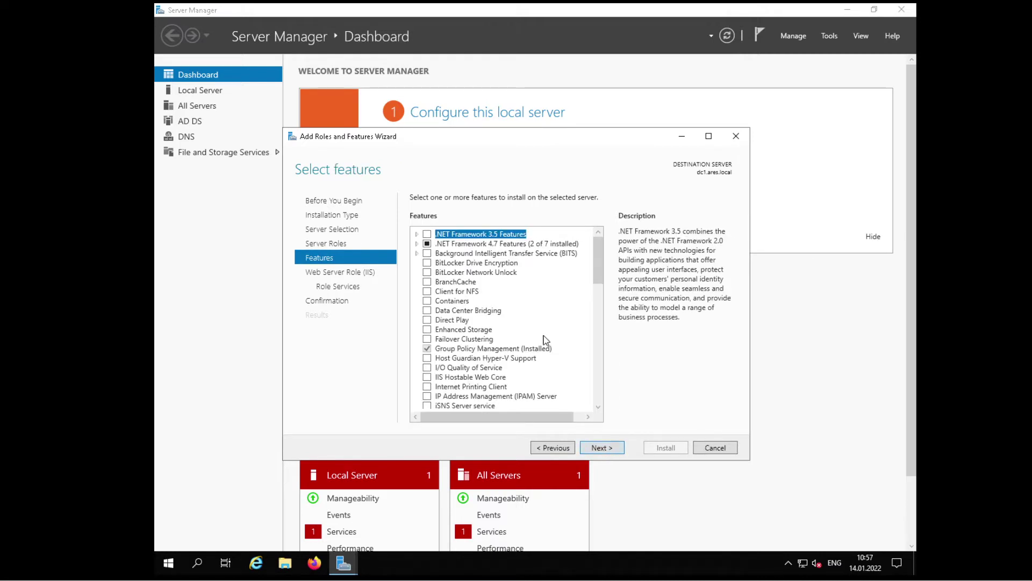
click(612, 451)
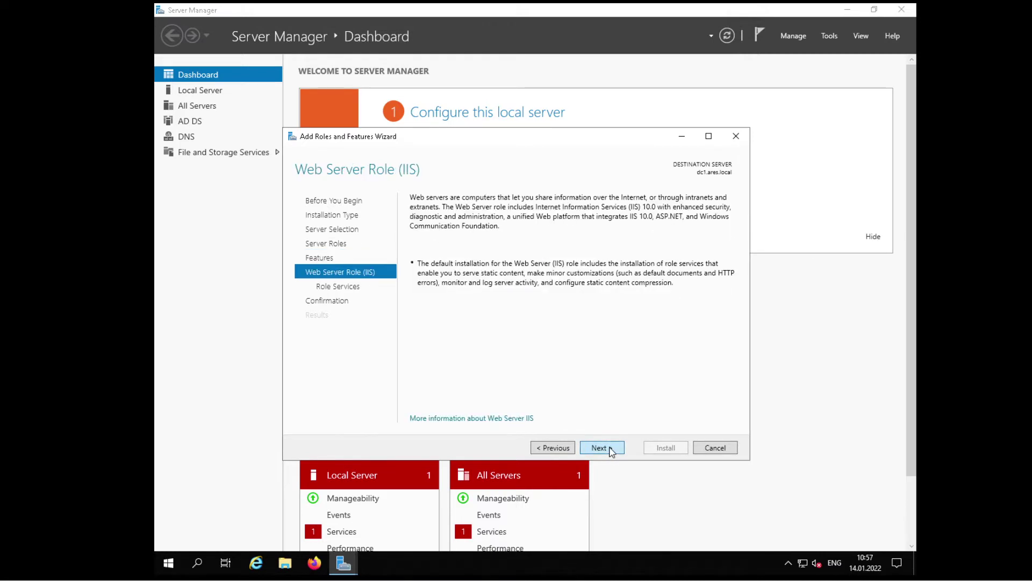
click(612, 451)
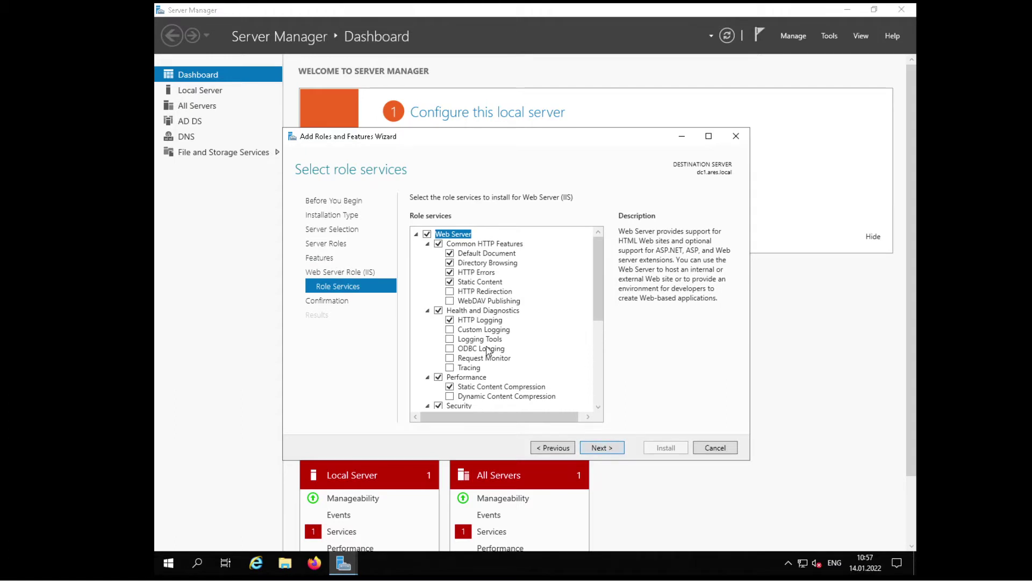
scroll(518, 302, down, 6)
scroll(510, 330, down, 3)
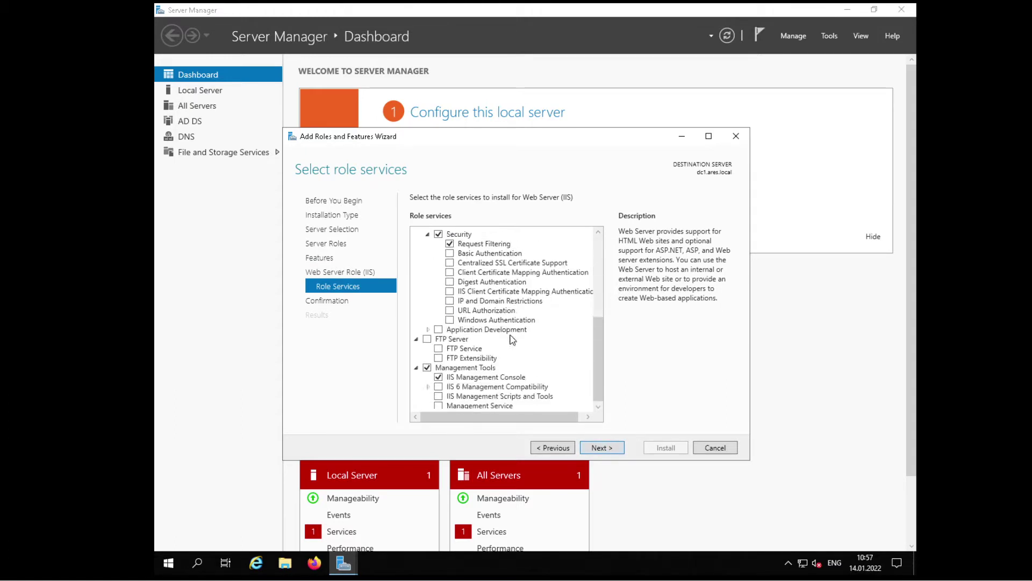
click(427, 339)
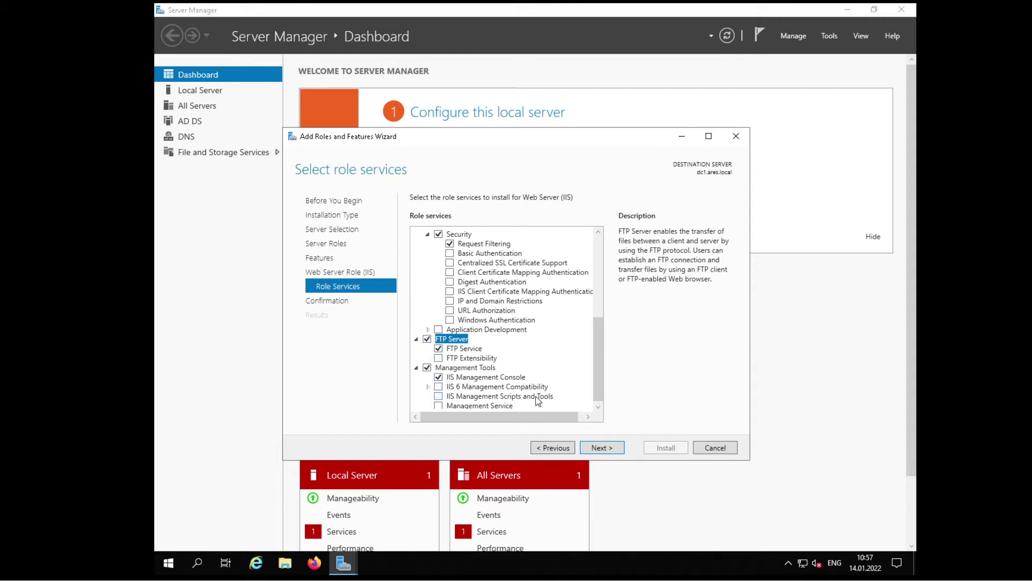
- Install the selected roles and role services, and close the wizard once installation finishes
click(600, 452)
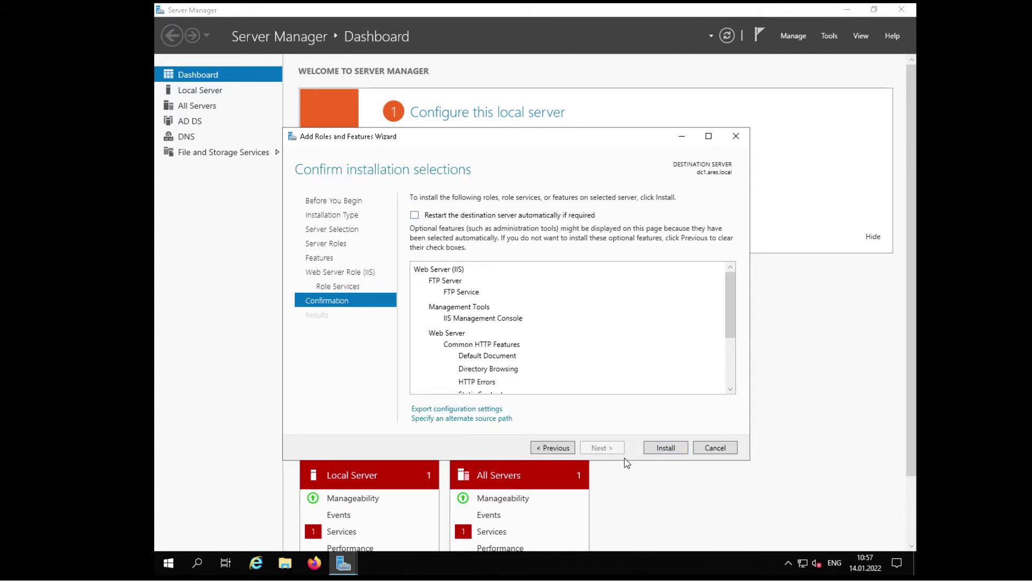
click(668, 448)
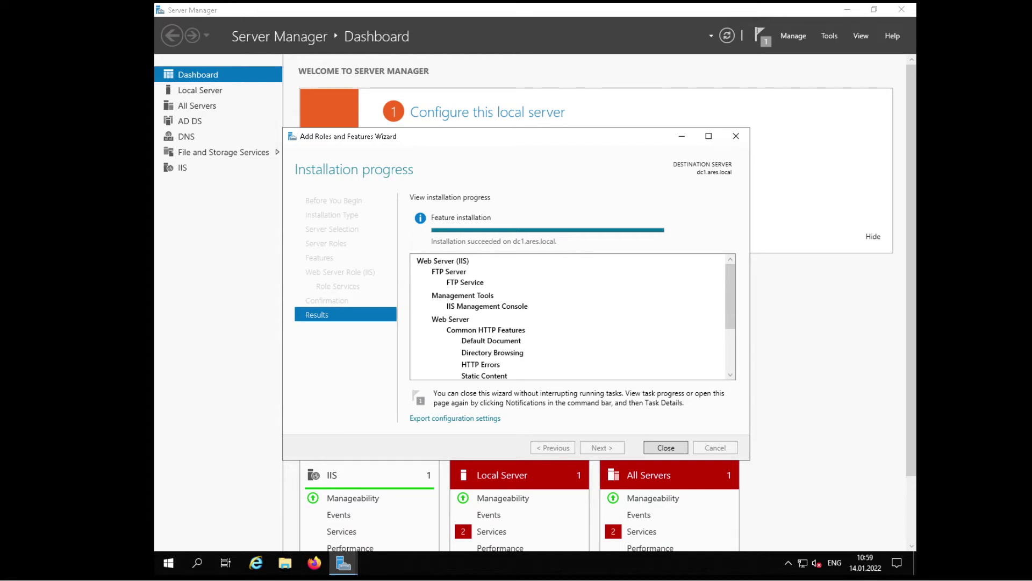
click(666, 447)
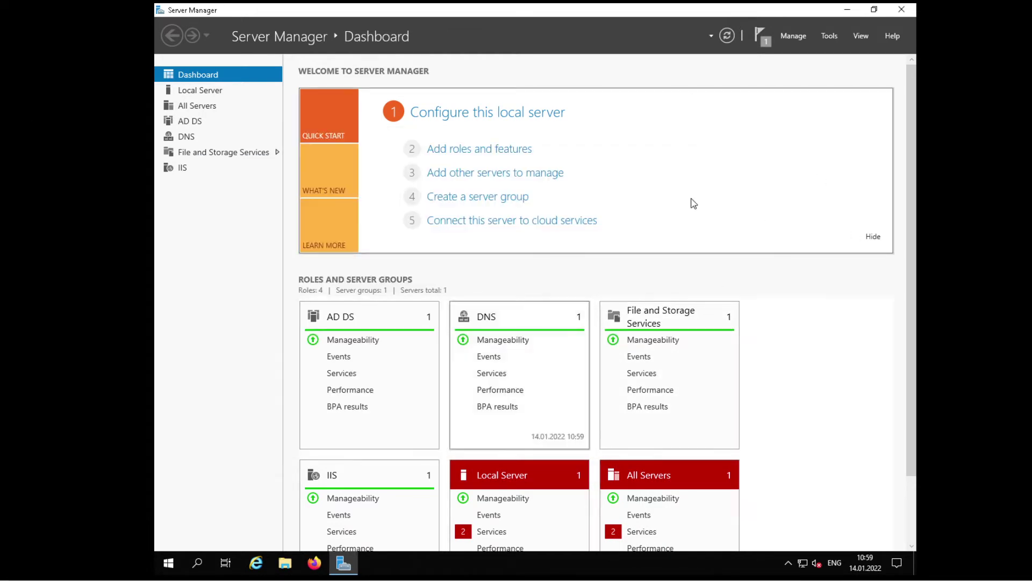
- Switch to File Explorer and locate the FTP-SERVER folder on New Volume (E:)
click(315, 562)
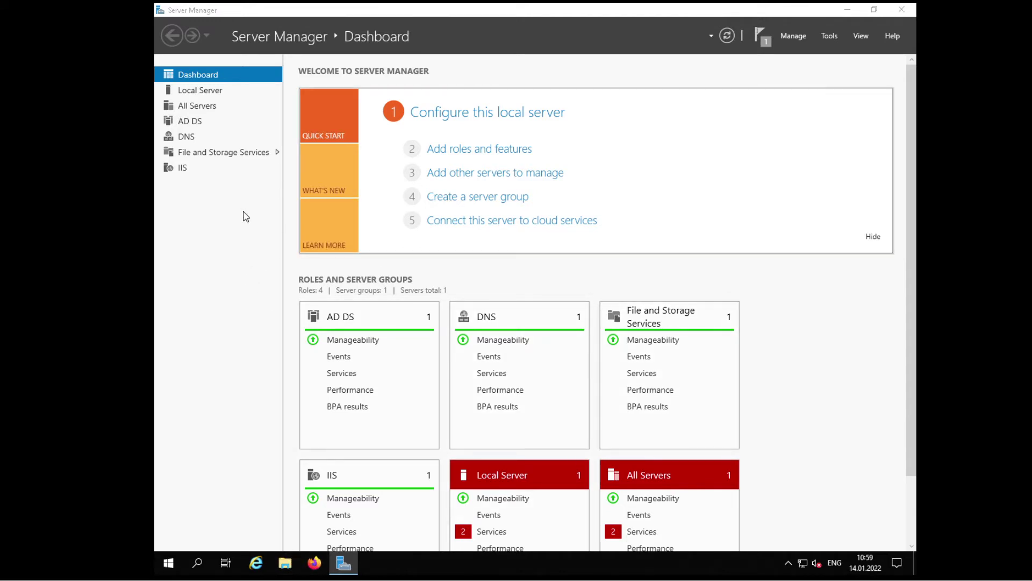
key(super+e)
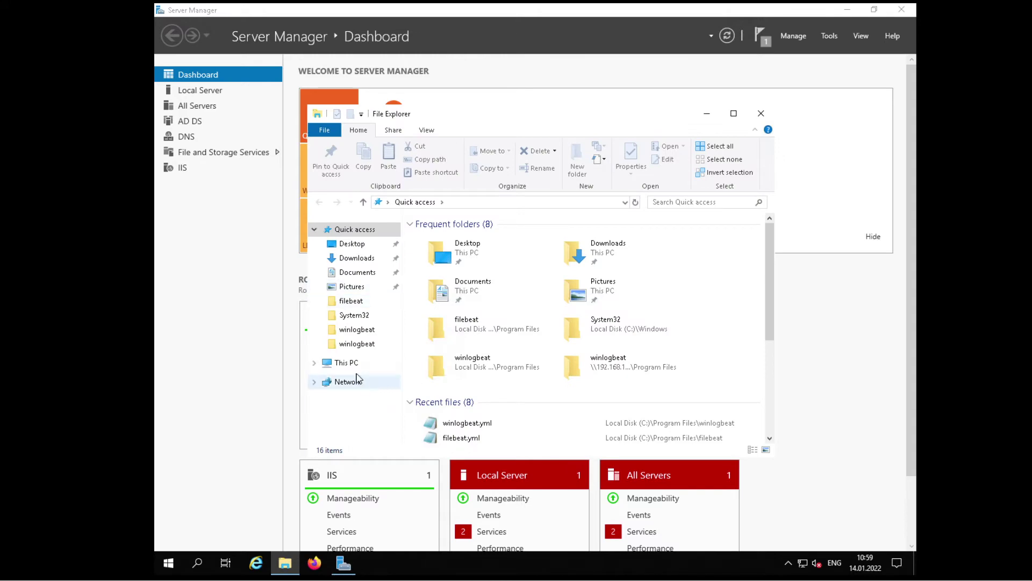
click(355, 368)
click(484, 104)
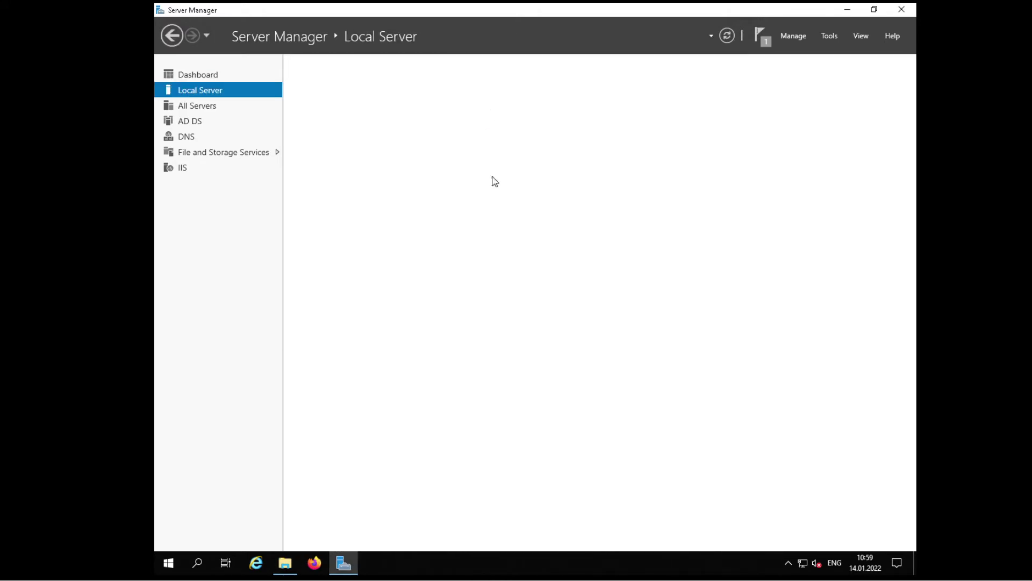
click(848, 10)
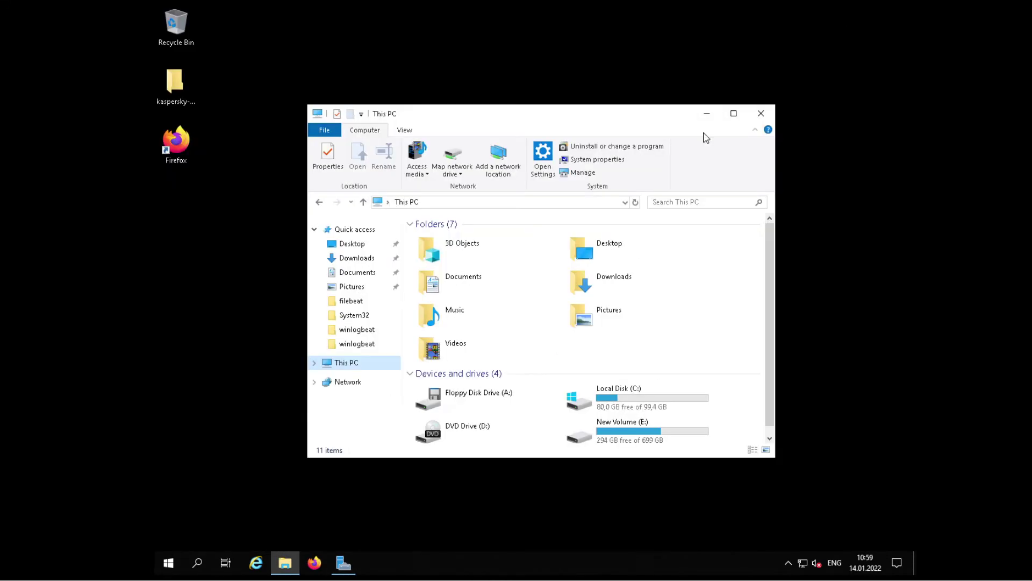
double_click(641, 428)
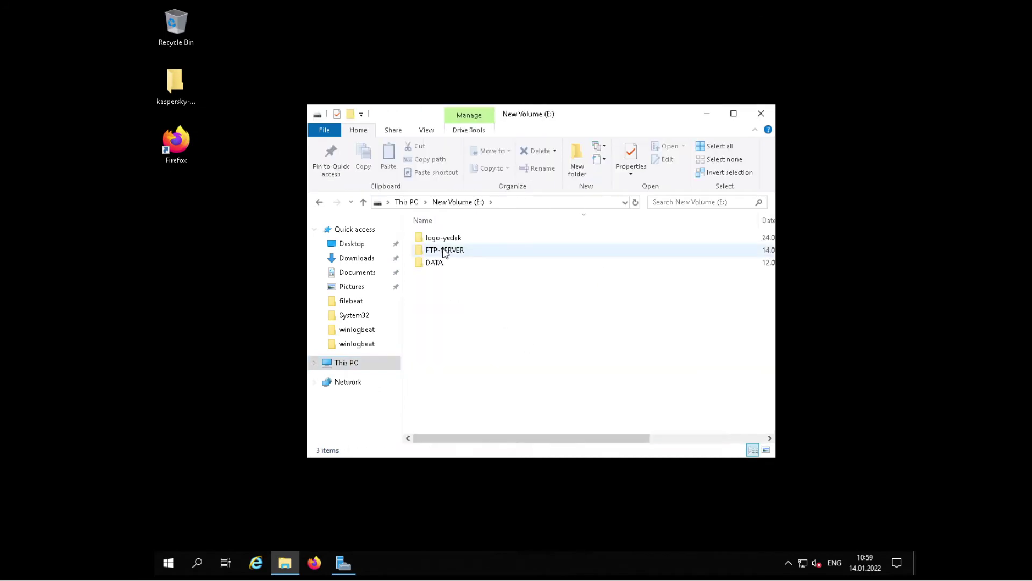
click(440, 252)
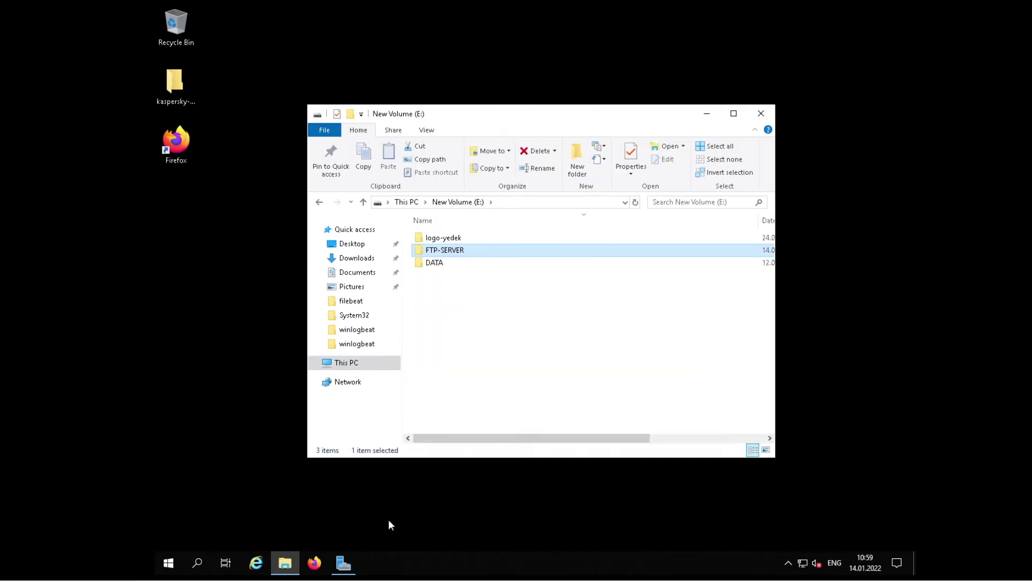
- Return to Server Manager, open Internet Information Services (IIS) Manager and select the DC1 server
click(344, 563)
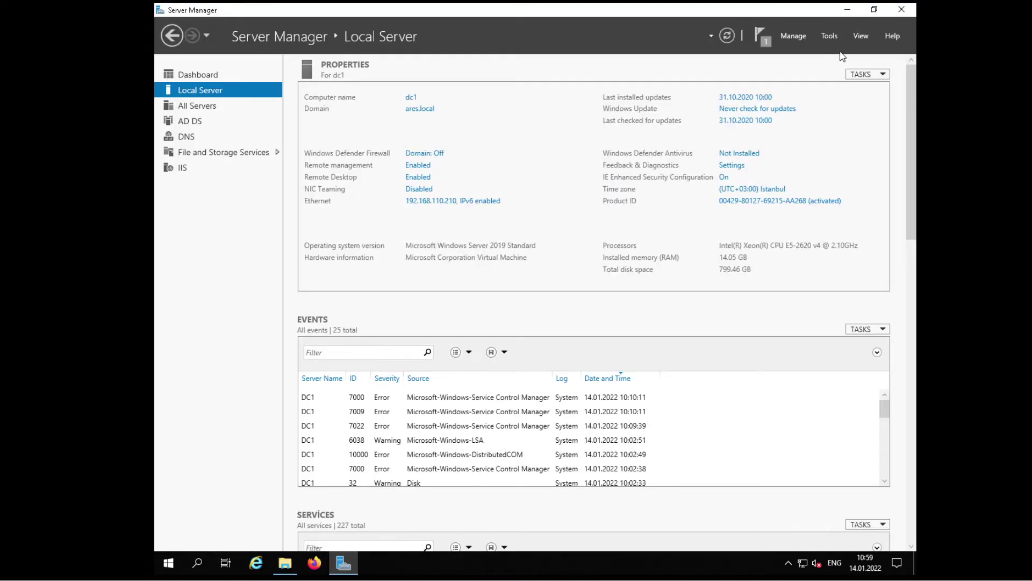
click(832, 38)
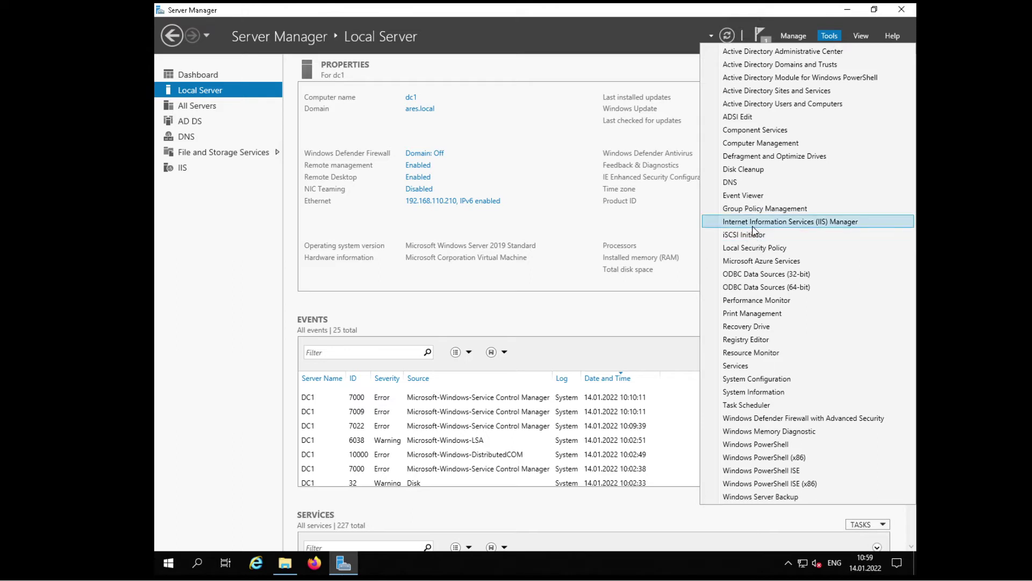
click(796, 224)
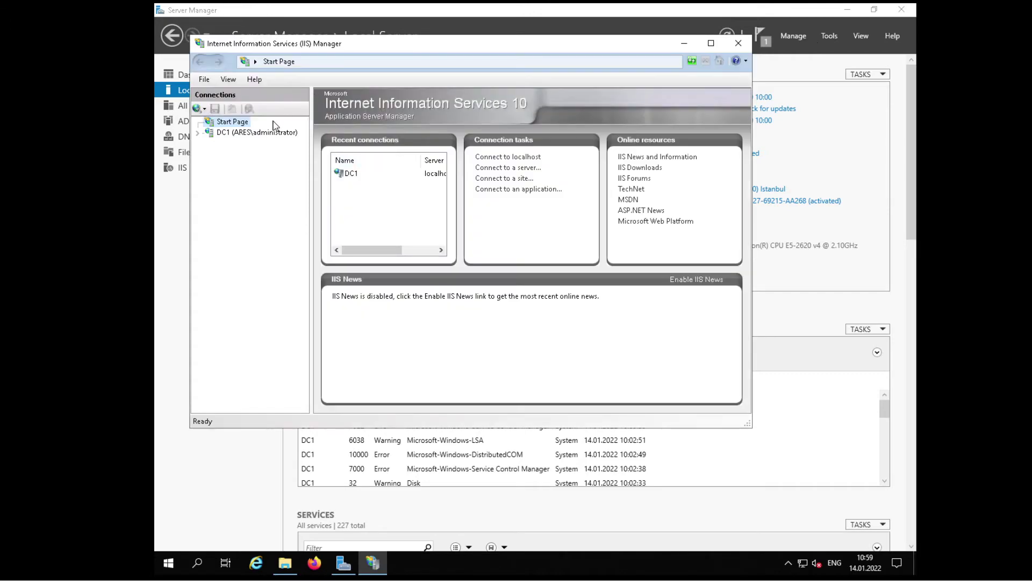
click(265, 134)
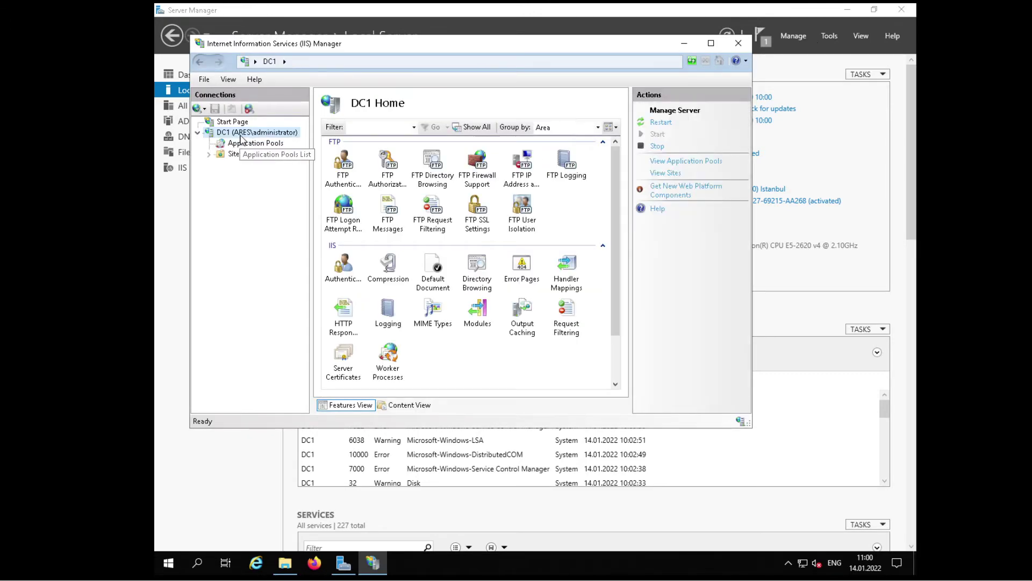
- Start adding an FTP site on the DC1 server and name it FTP-SERVER
right_click(241, 132)
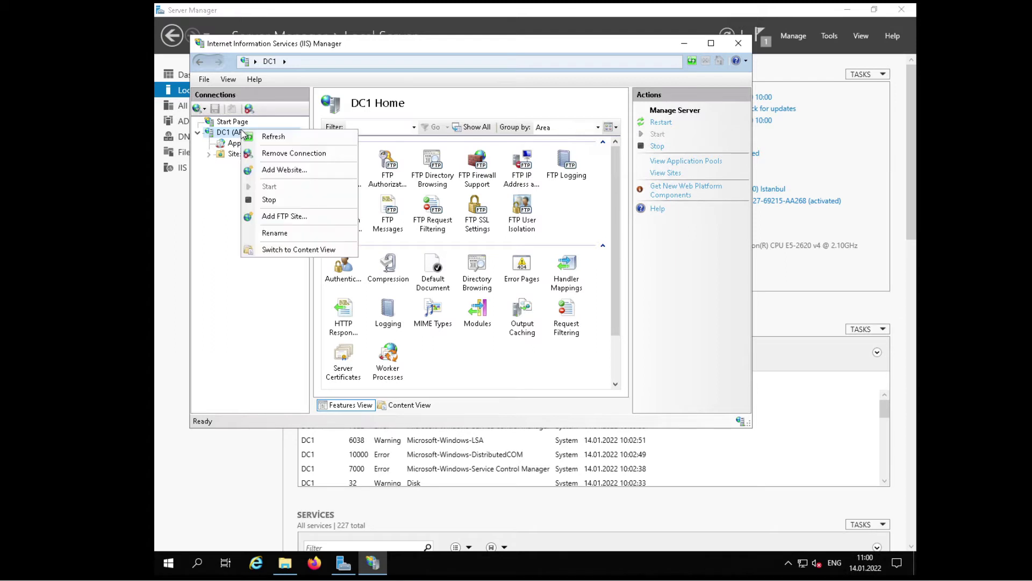
click(282, 217)
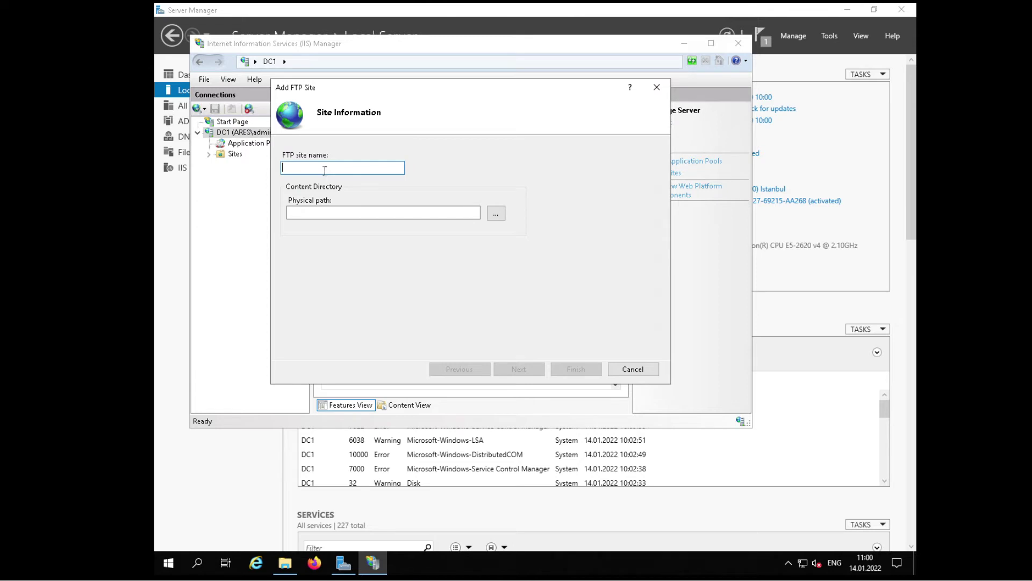
text(FTP-SERVER)
- Set the FTP site's physical path to the FTP-SERVER folder on New Volume (E:)
click(496, 213)
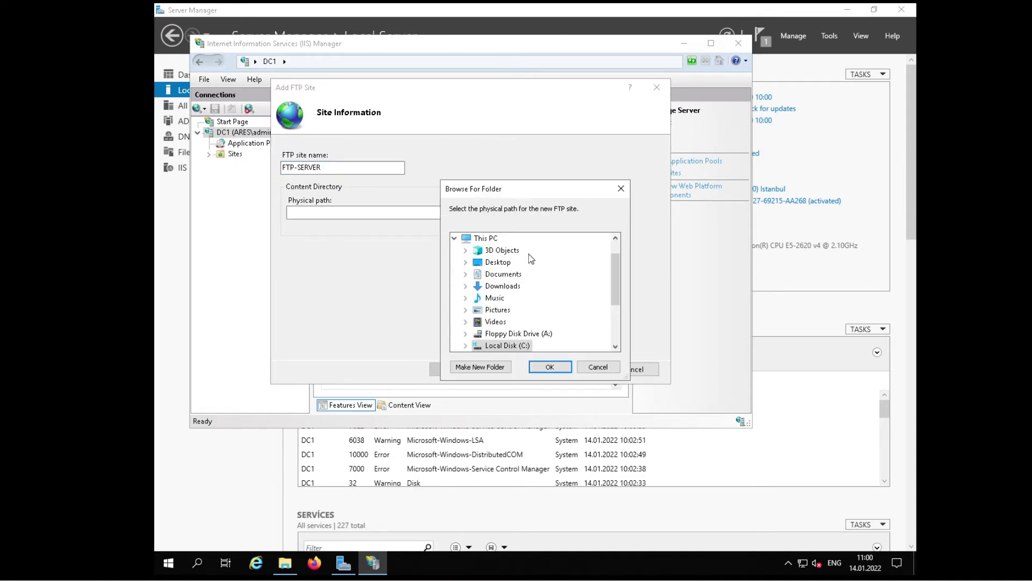
scroll(518, 291, down, 2)
click(520, 289)
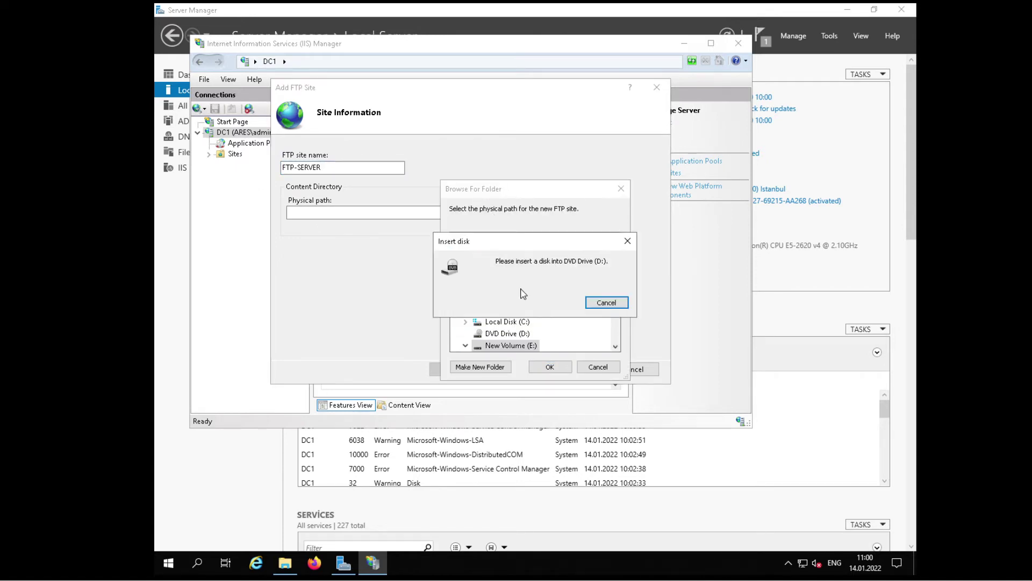
click(621, 306)
click(517, 335)
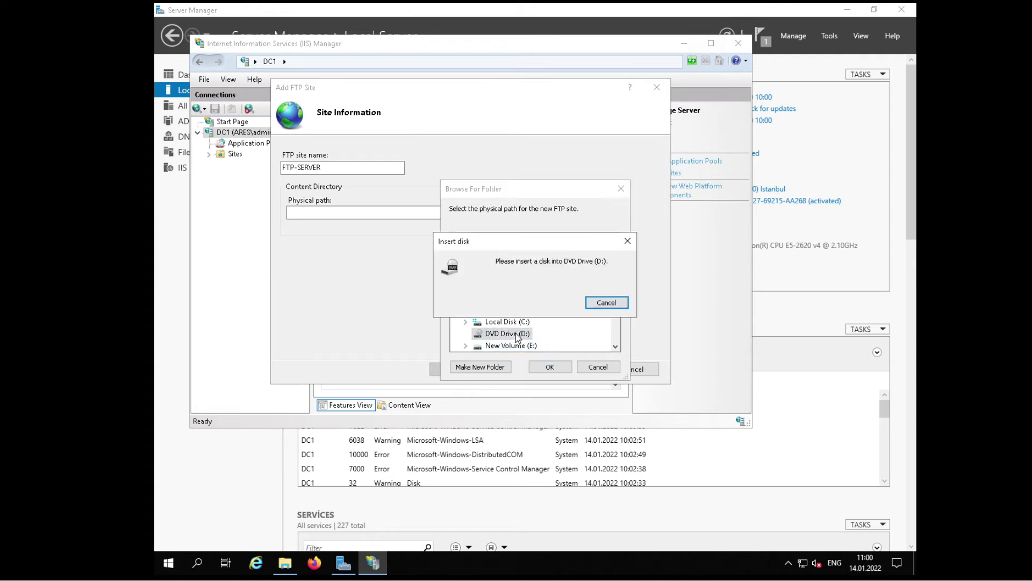
click(603, 302)
scroll(534, 275, down, 1)
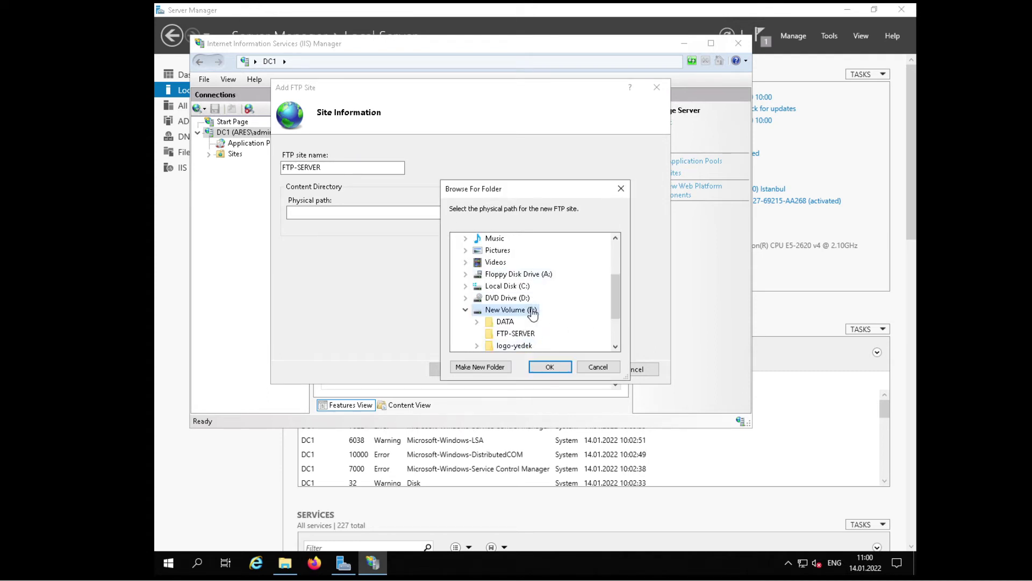
scroll(525, 315, down, 1)
click(516, 298)
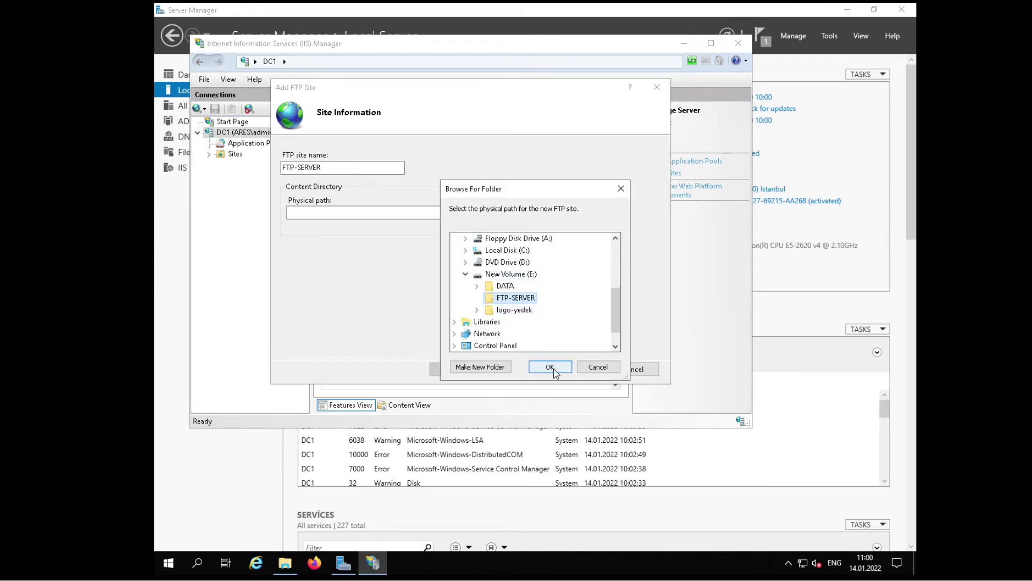
click(552, 368)
- Bind the FTP site to IP address 192.168.110.210 on port 21 and set it to No SSL
click(518, 370)
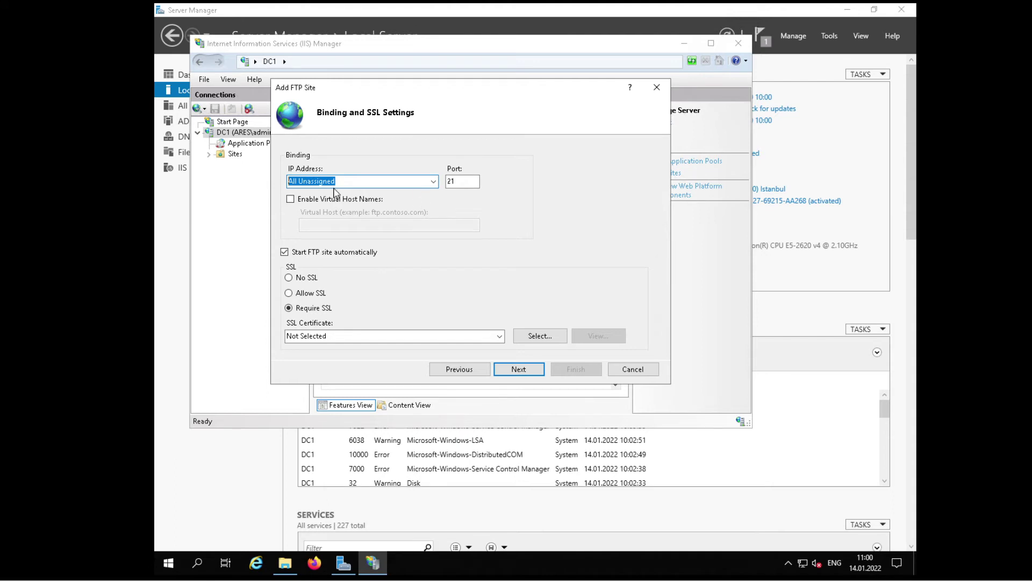
click(434, 182)
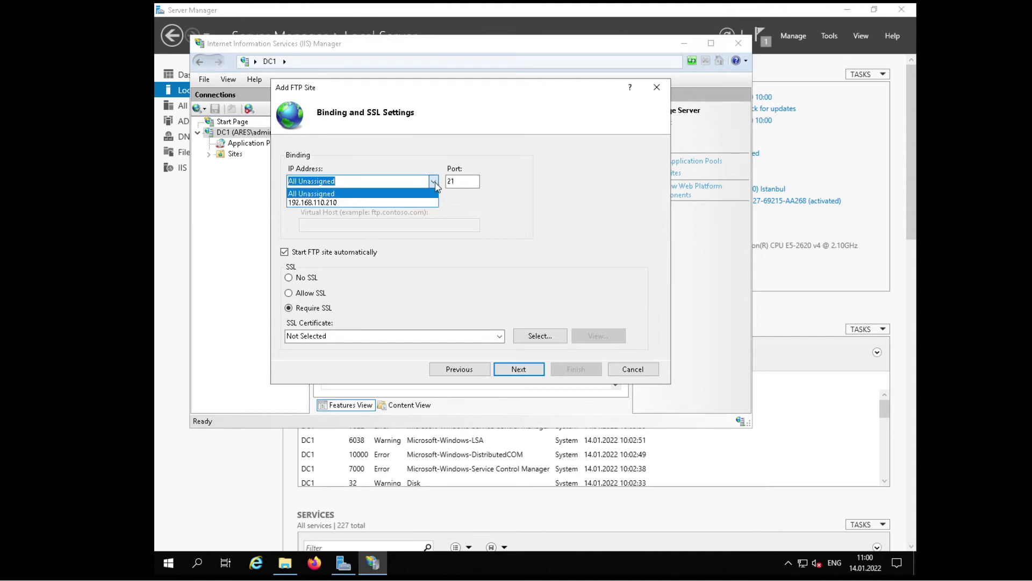
click(338, 207)
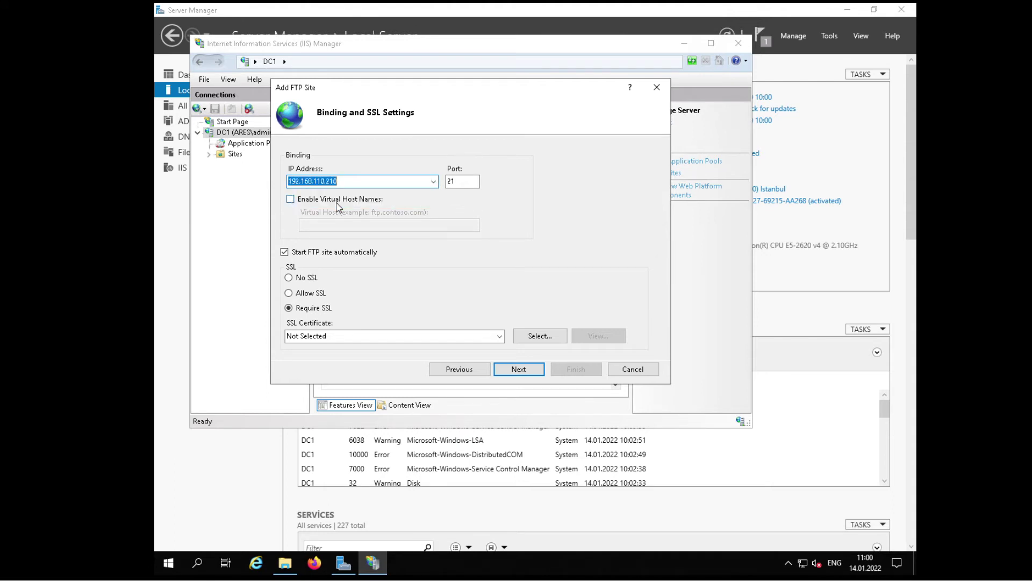
double_click(452, 182)
double_click(416, 183)
click(289, 278)
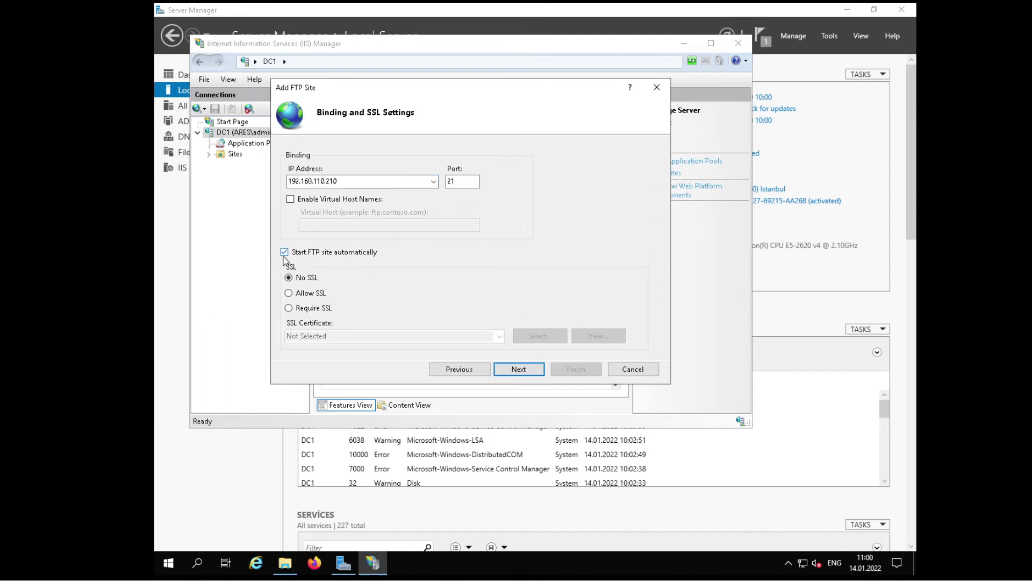
click(519, 369)
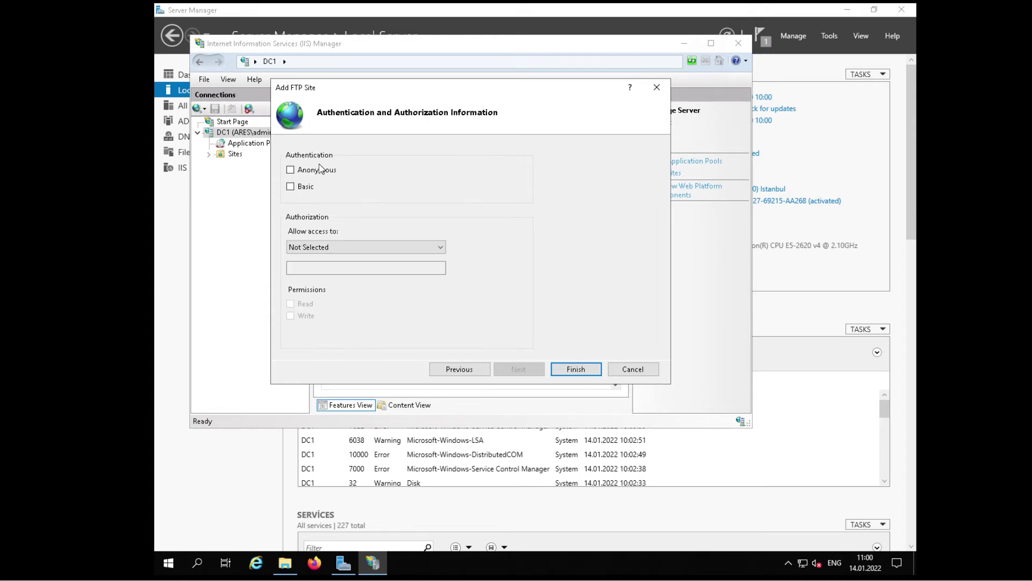
- Enable Basic authentication, allow all users Read and Write permissions, and finish creating the FTP site
click(292, 188)
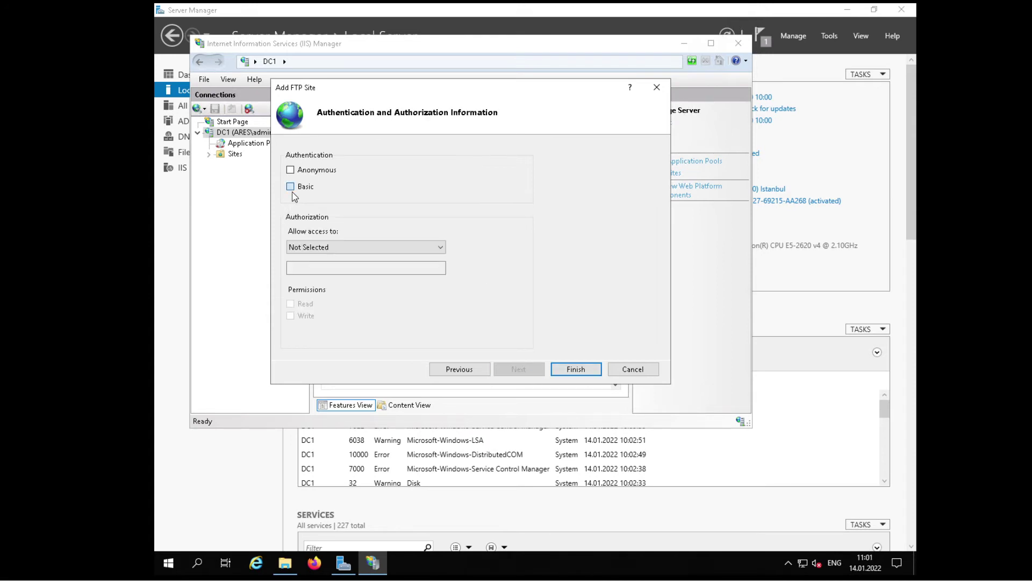
click(309, 247)
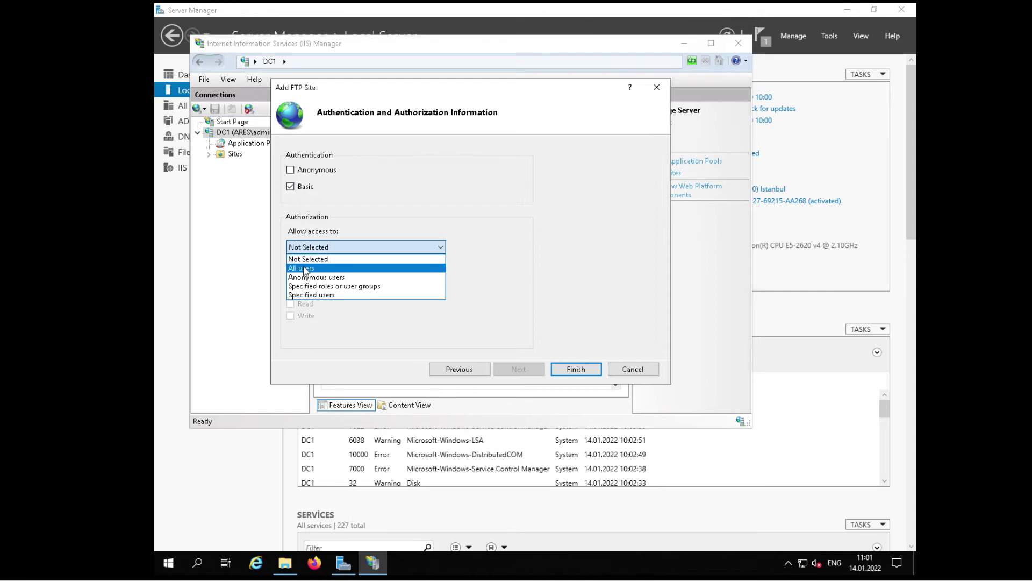
click(306, 269)
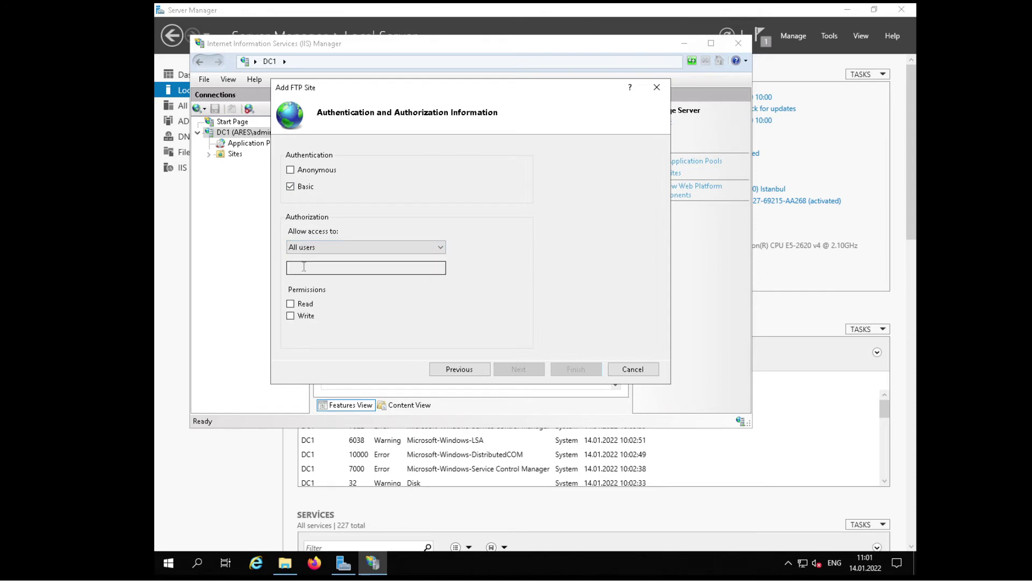
click(290, 304)
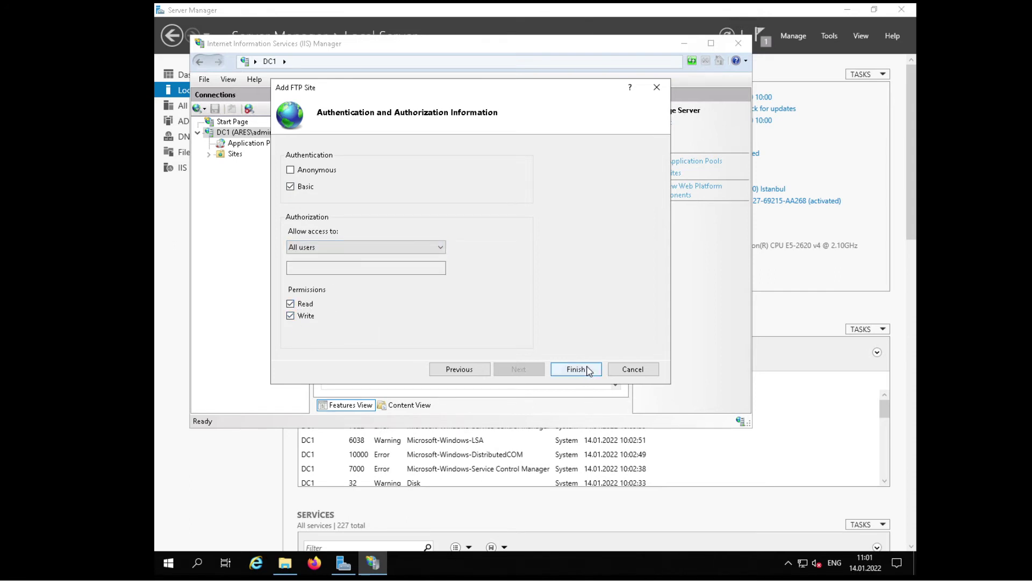
click(586, 369)
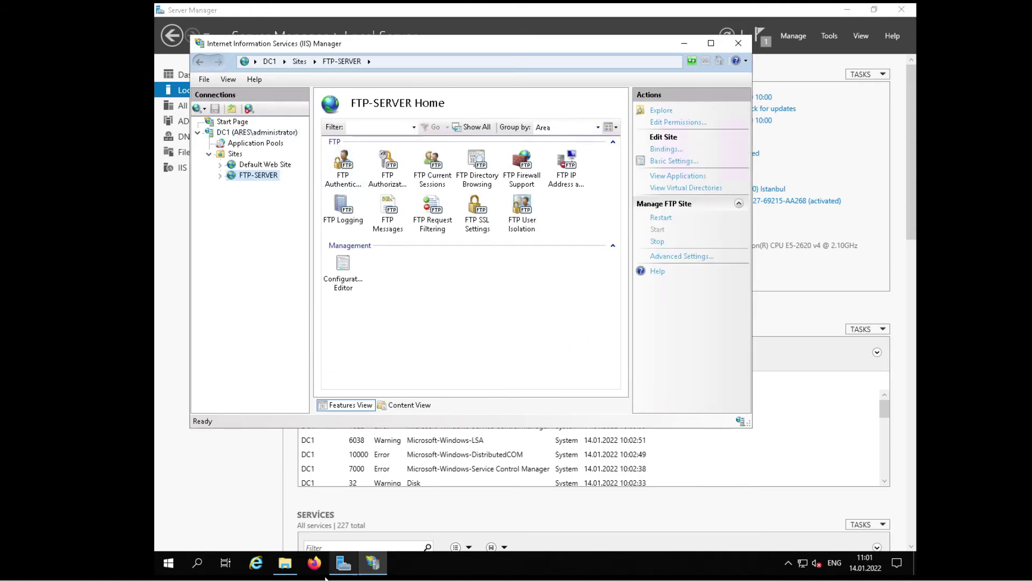
- Switch to File Explorer and begin its address with ftp:
click(296, 576)
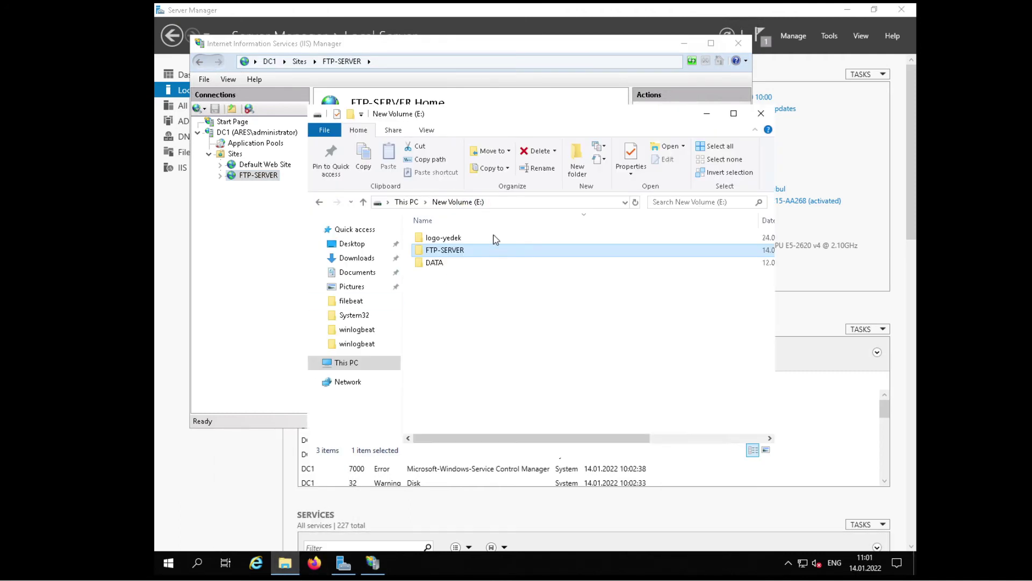
click(515, 203)
text(FTP)
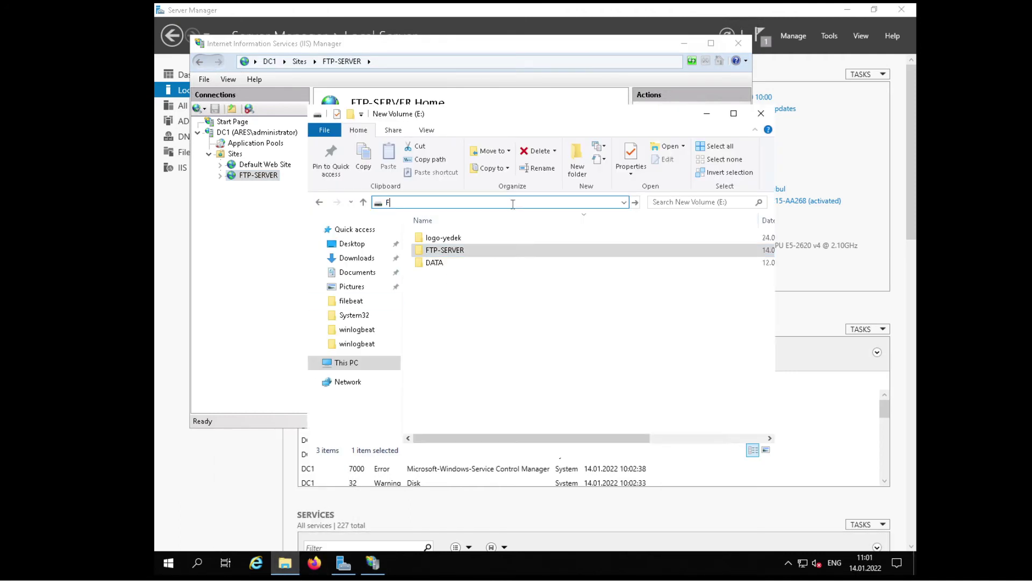
key(BackSpace)
key(BackSpace)
key(BackSpace)
text(ftp?)
key(BackSpace)
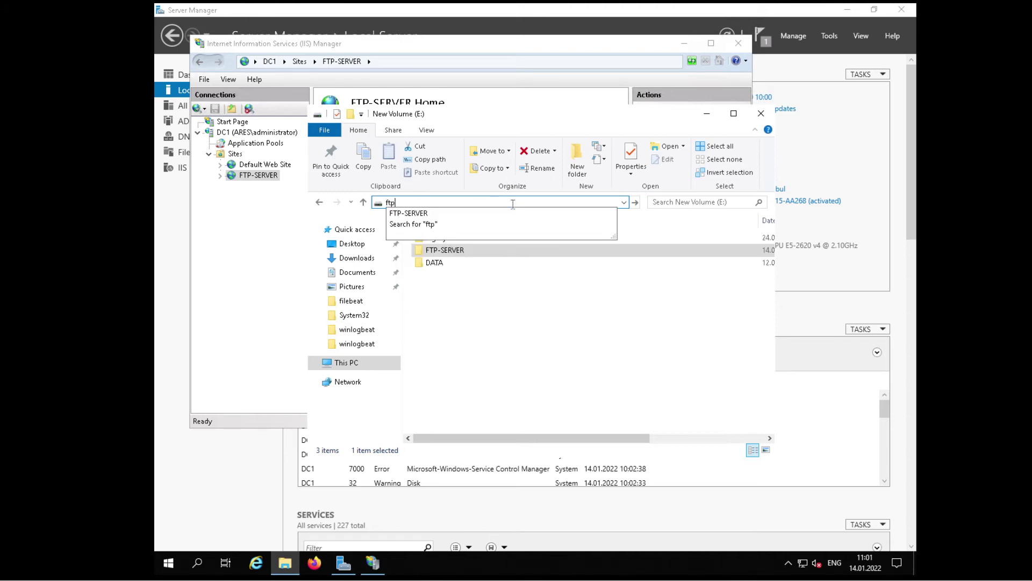
text(:)
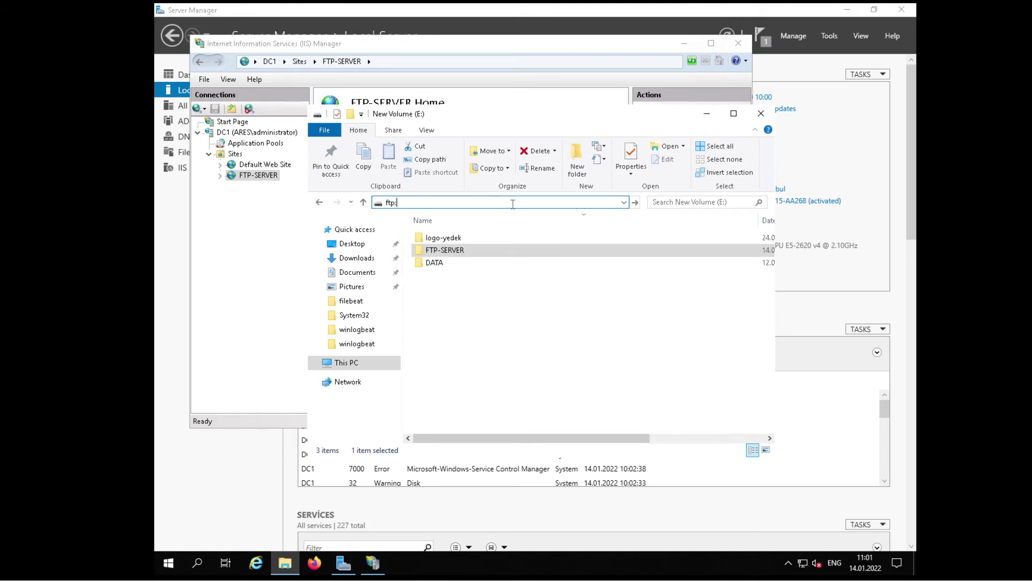
- Switch the input language to the Turkish Q keyboard and complete the address as ftp://192.168.110.210 to open it
click(835, 562)
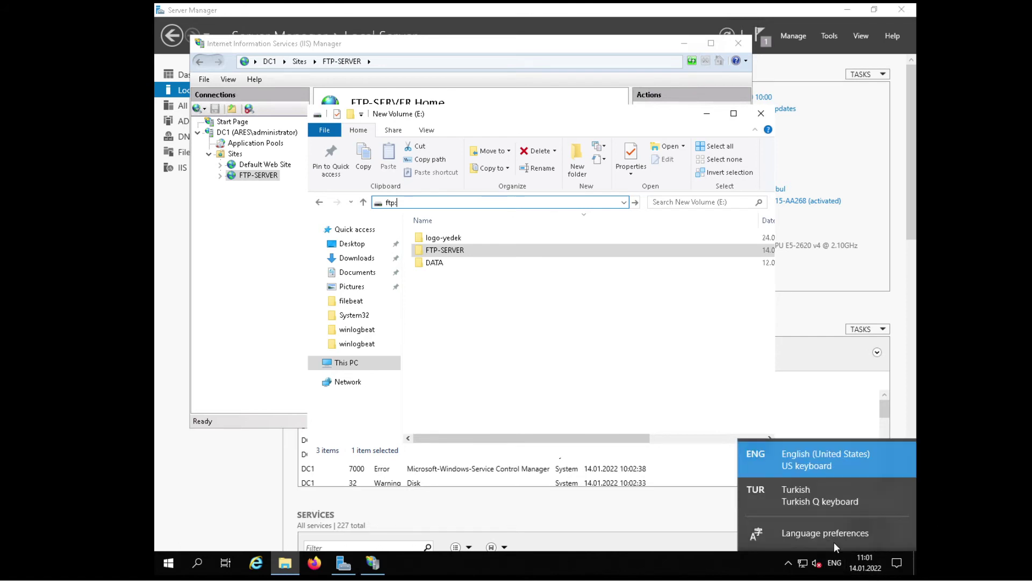
click(823, 501)
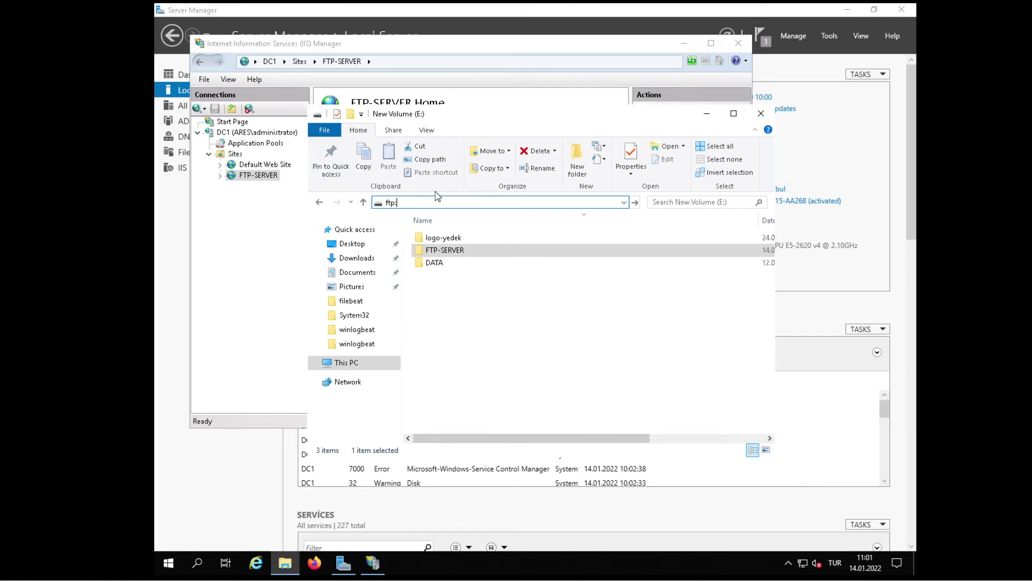
text(//)
text(192ç)
text(68.)
text(110.210)
key(Return)
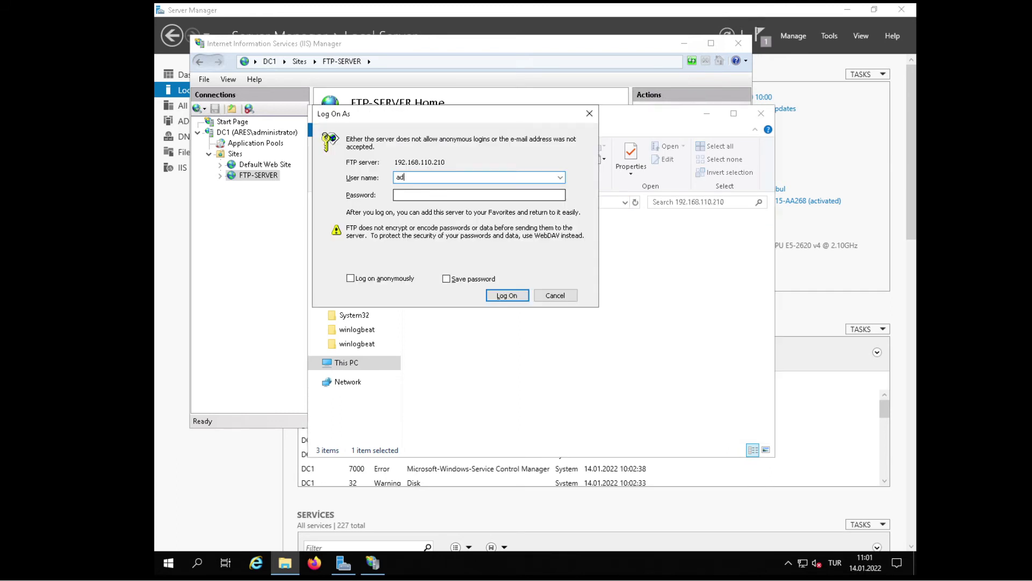
- Log on to the FTP server as ares\administrator with the account password
key(BackSpace)
key(BackSpace)
key(BackSpace)
key(BackSpace)
key(BackSpace)
key(BackSpace)
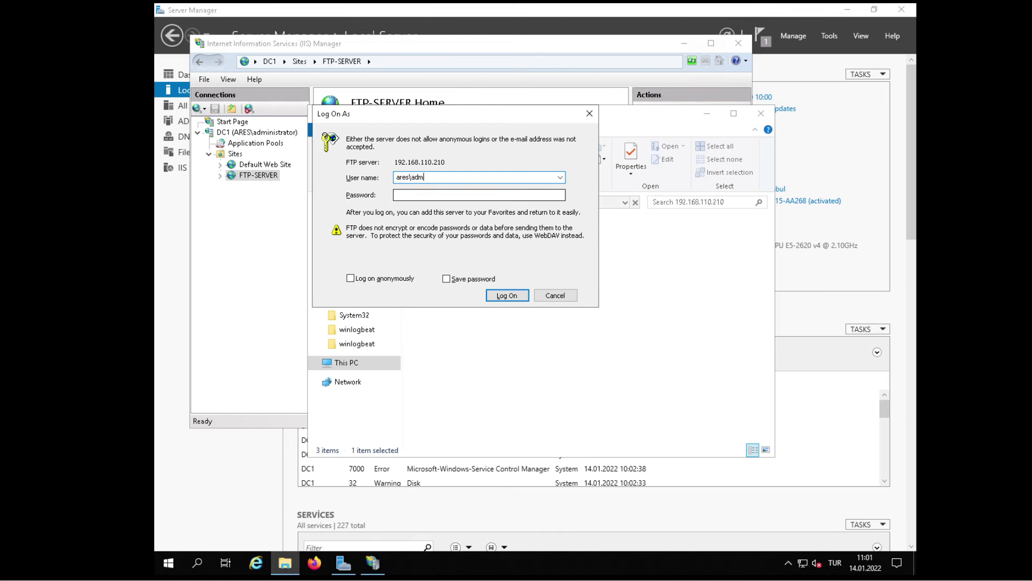
text(ares\administrator)
key(Tab)
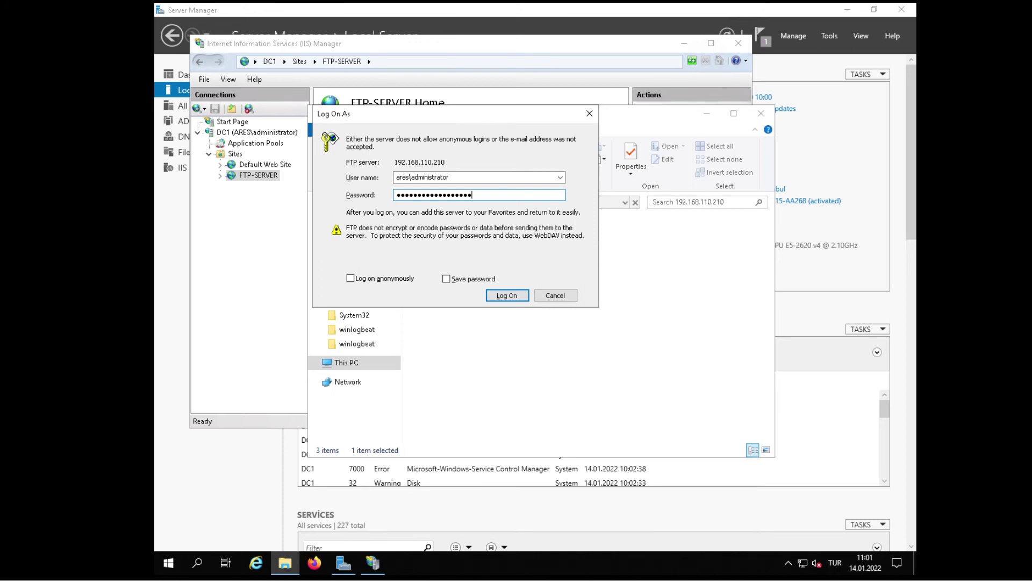
key(Return)
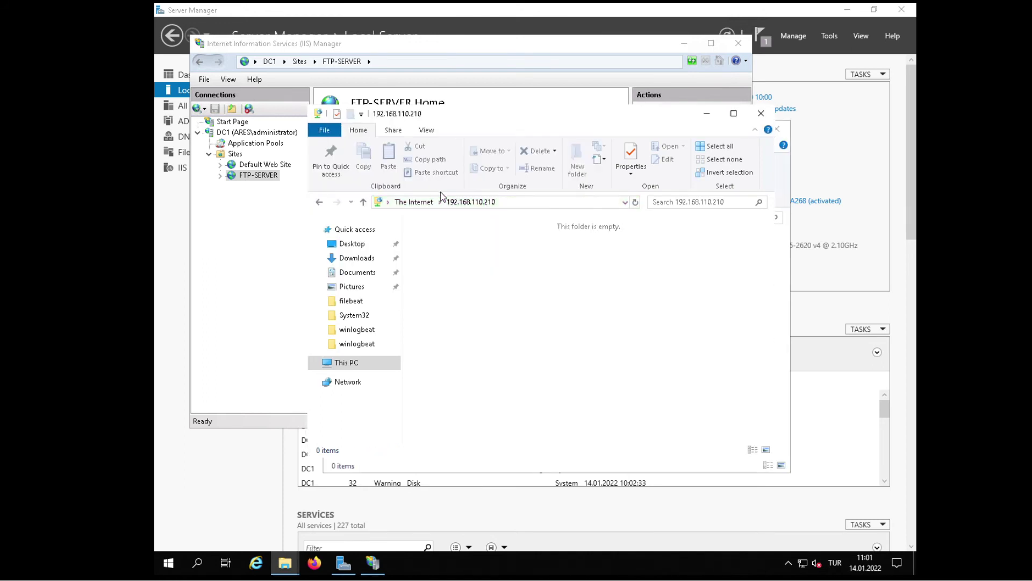
- Try to create a new folder in the root of the FTP server
right_click(505, 258)
mouse_move(547, 365)
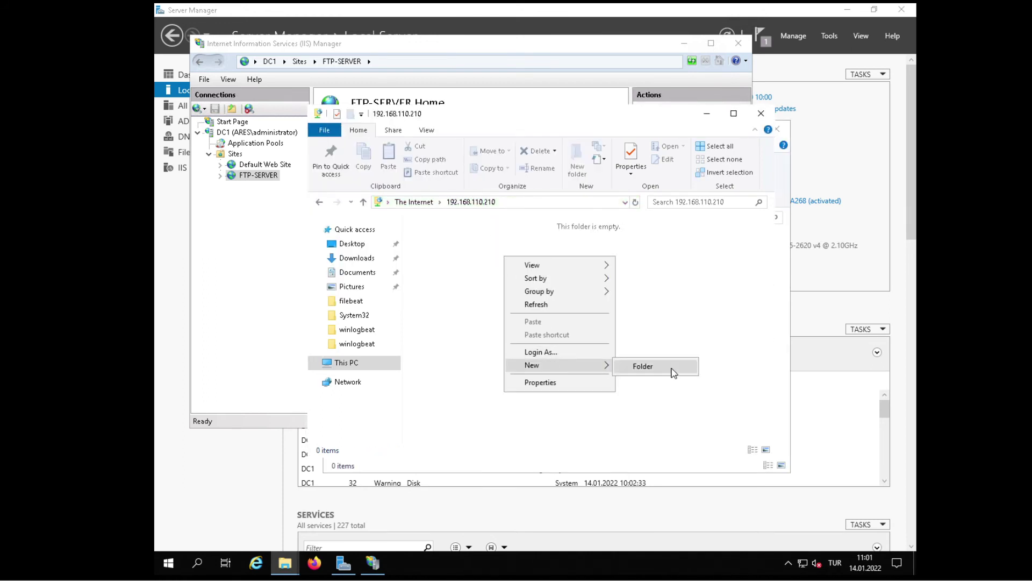
click(643, 366)
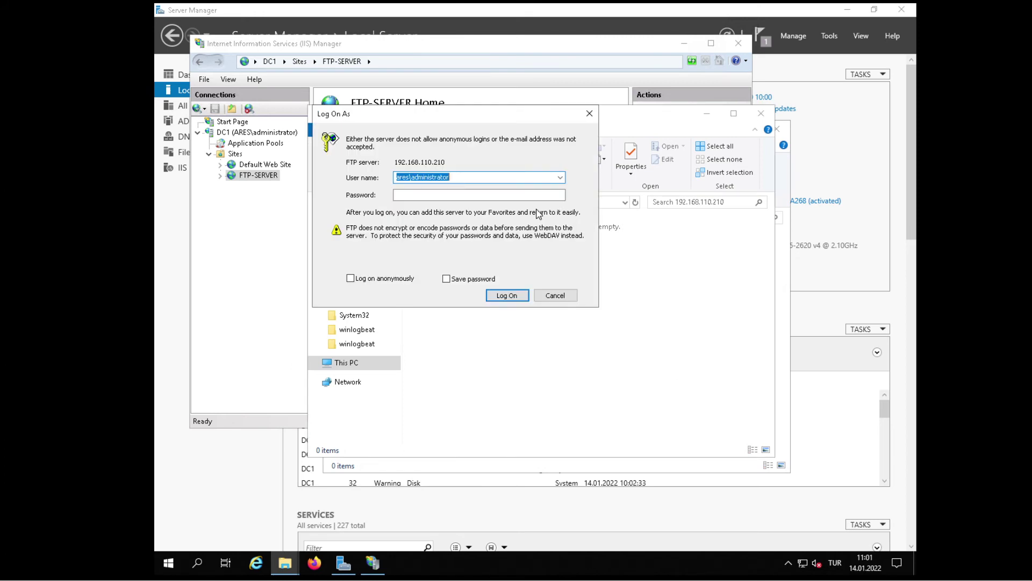
- Log on to the FTP server again with the account password and the Save password option enabled
click(446, 278)
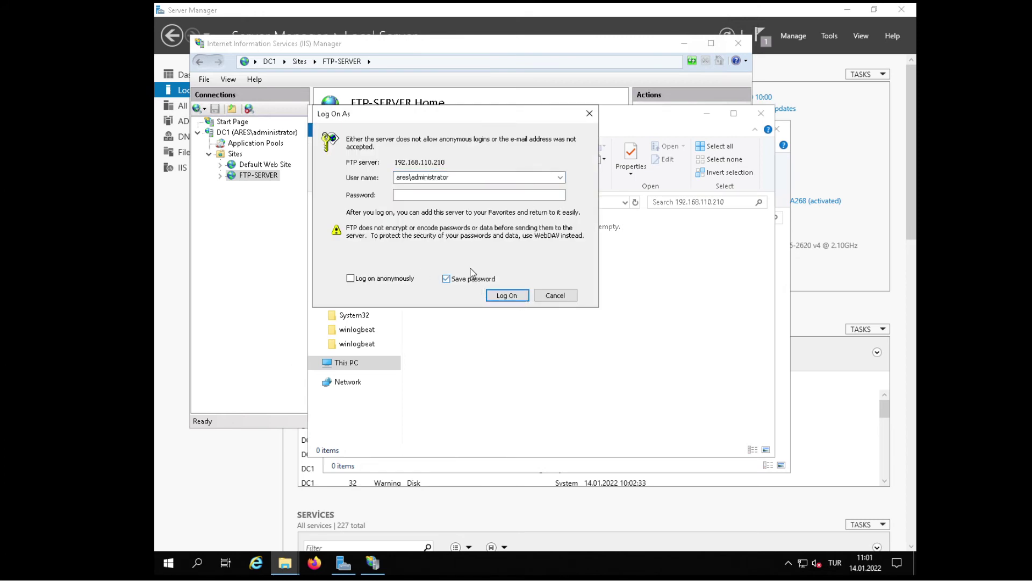
click(452, 195)
text(•)
text(•••••••••••)
key(Return)
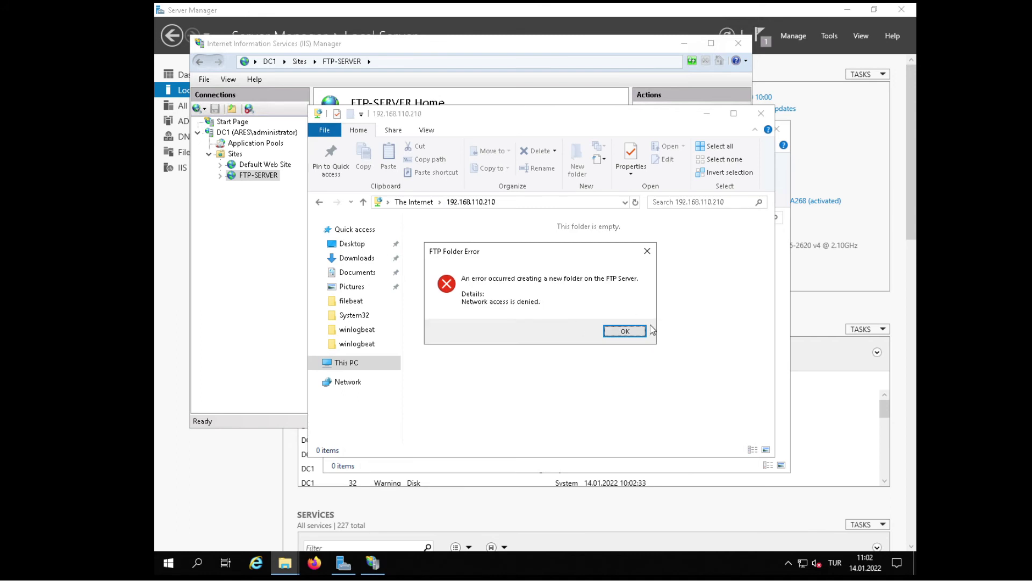
click(626, 332)
- Create a new folder in the root of the FTP server and rename it DENEME
right_click(505, 246)
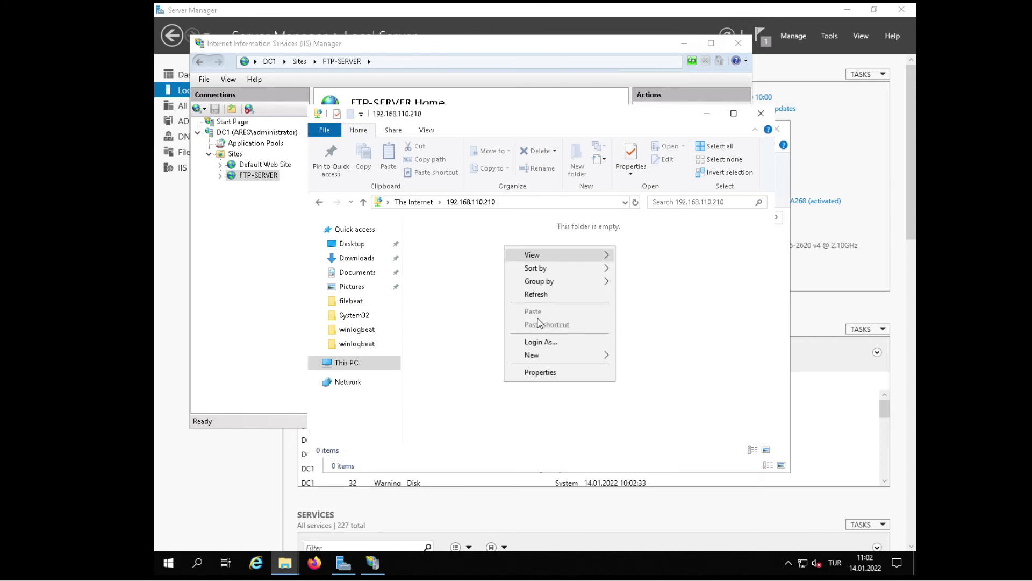
mouse_move(594, 355)
click(643, 358)
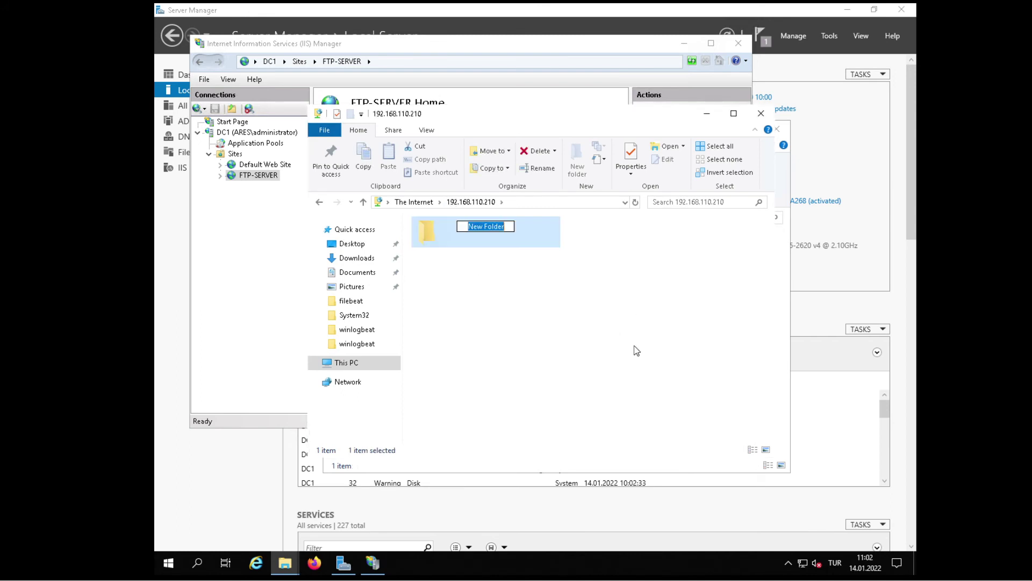
click(636, 348)
right_click(481, 235)
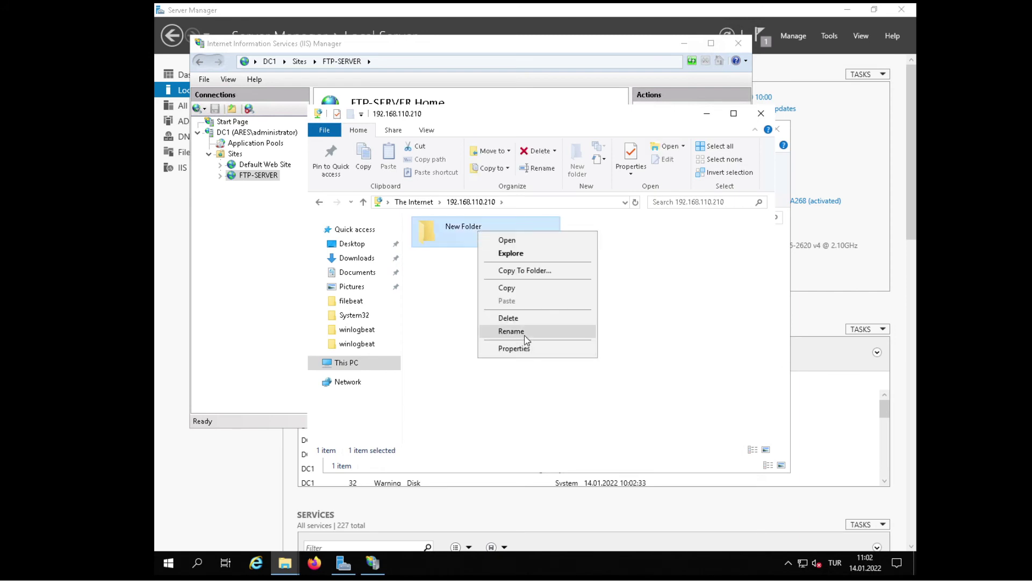
click(525, 335)
text(DENEME)
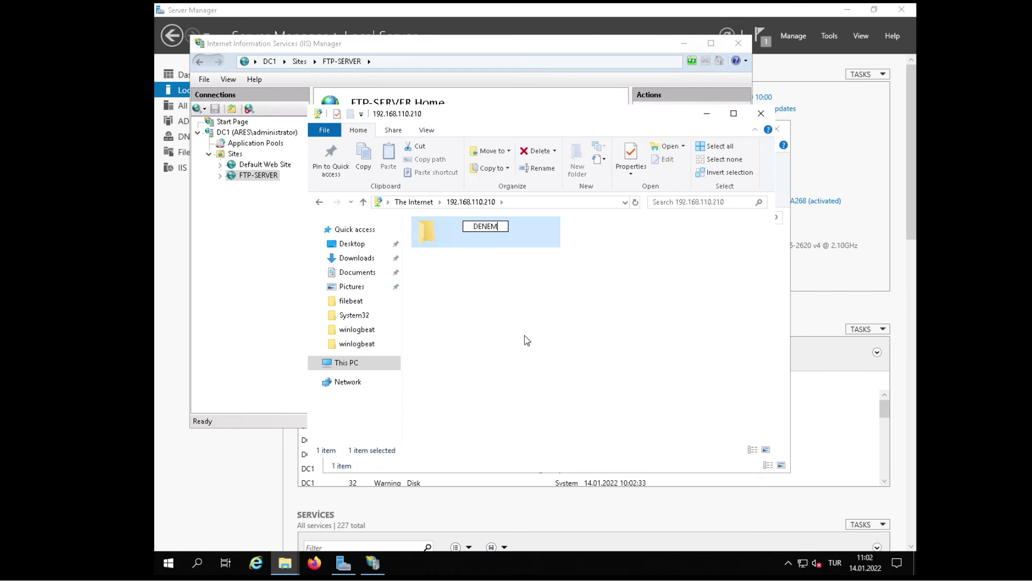
key(Return)
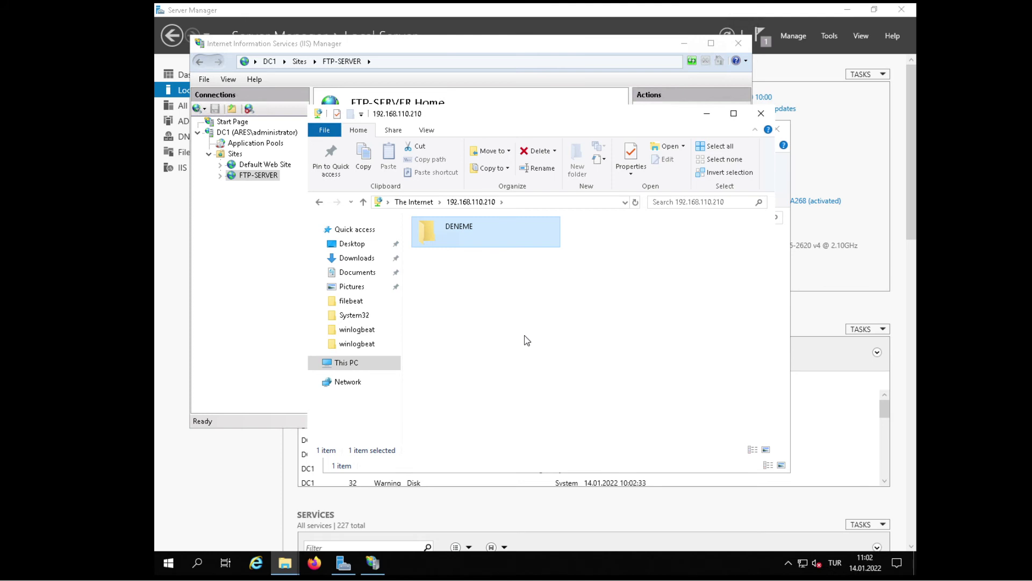
- Search Windows for Services and open the Services console
click(207, 566)
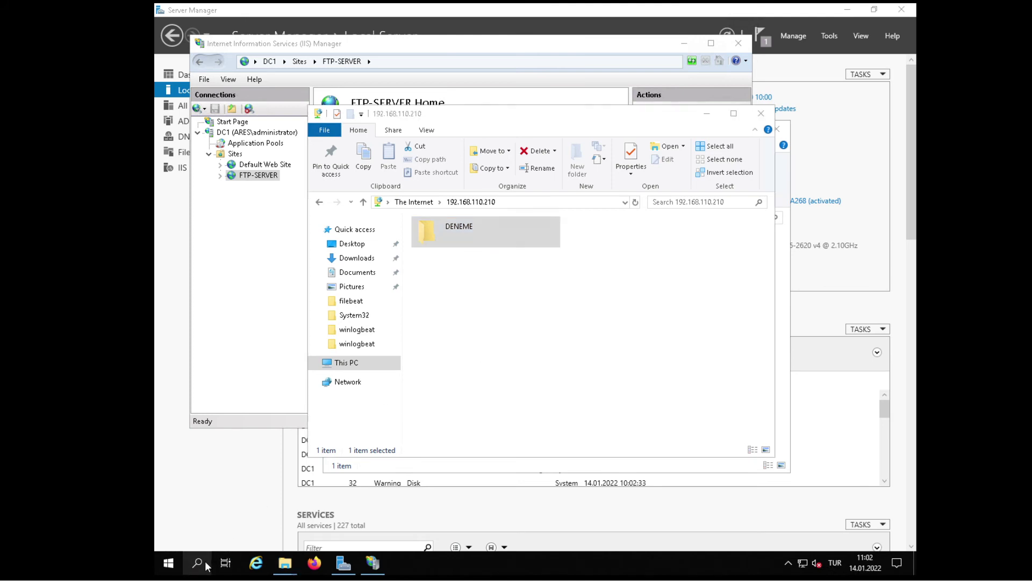
text(s)
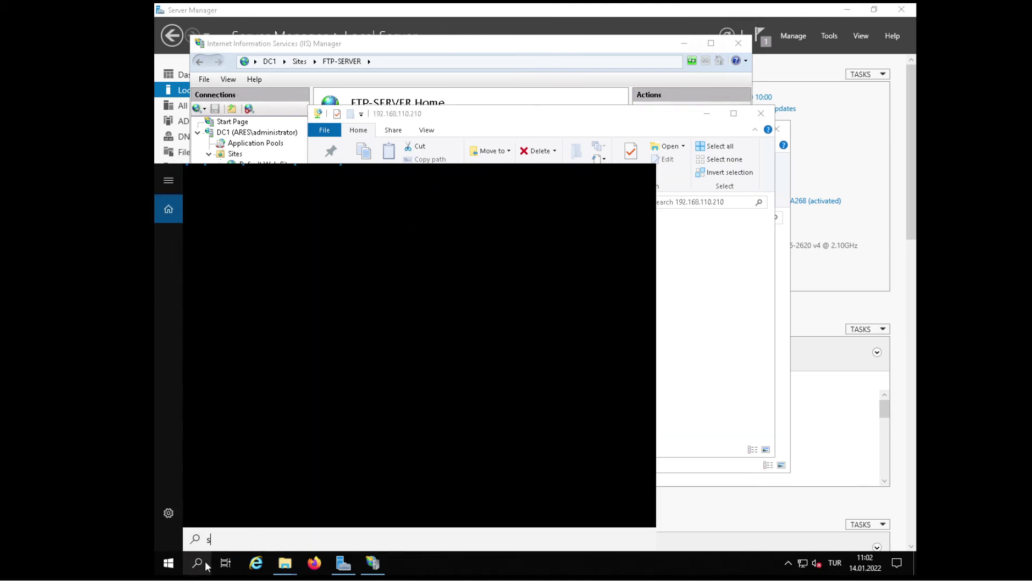
text(erv)
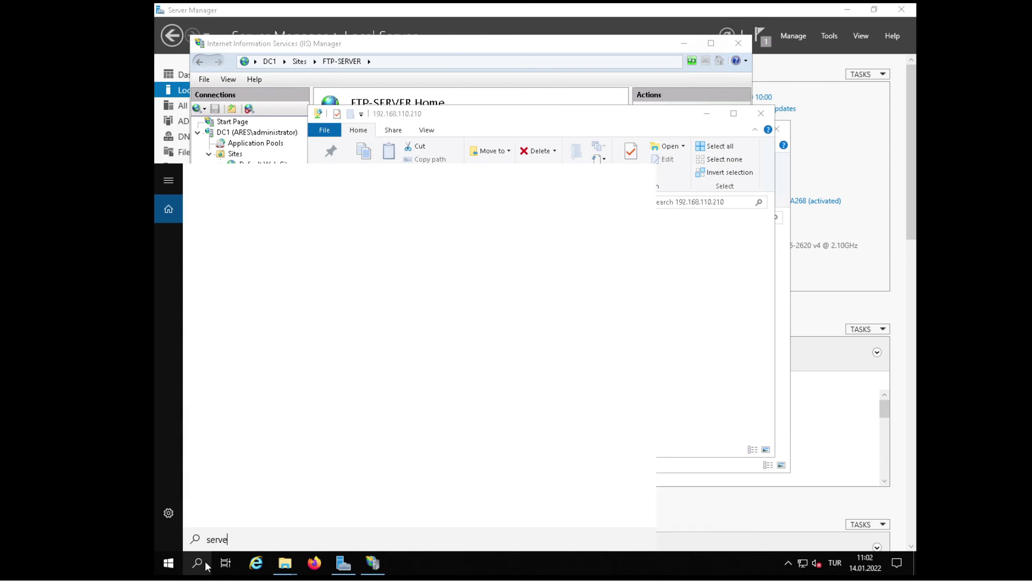
text(i)
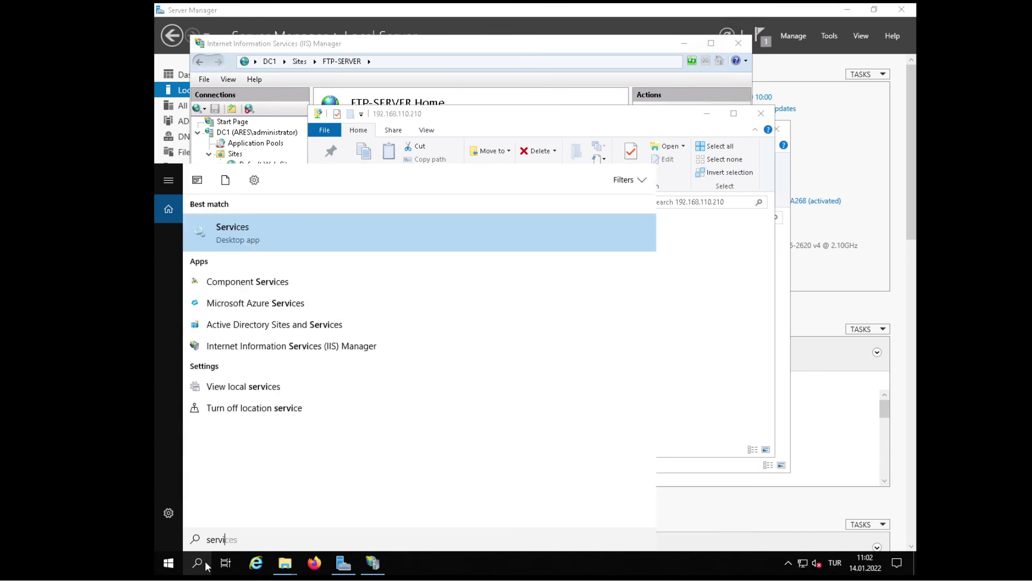
click(239, 229)
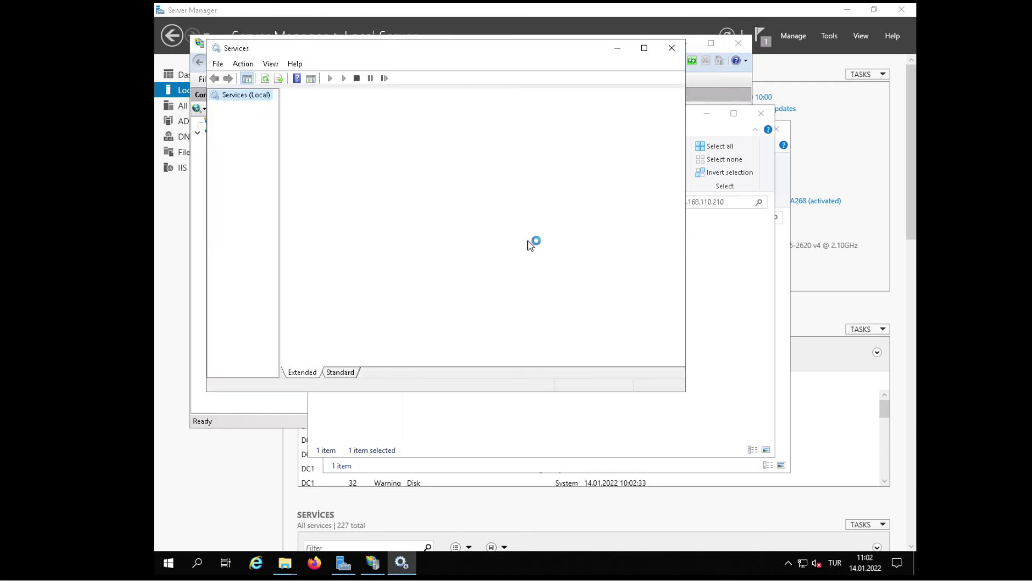
- Find Microsoft FTP Service in the local services list and examine its status and startup type
click(451, 272)
key(f)
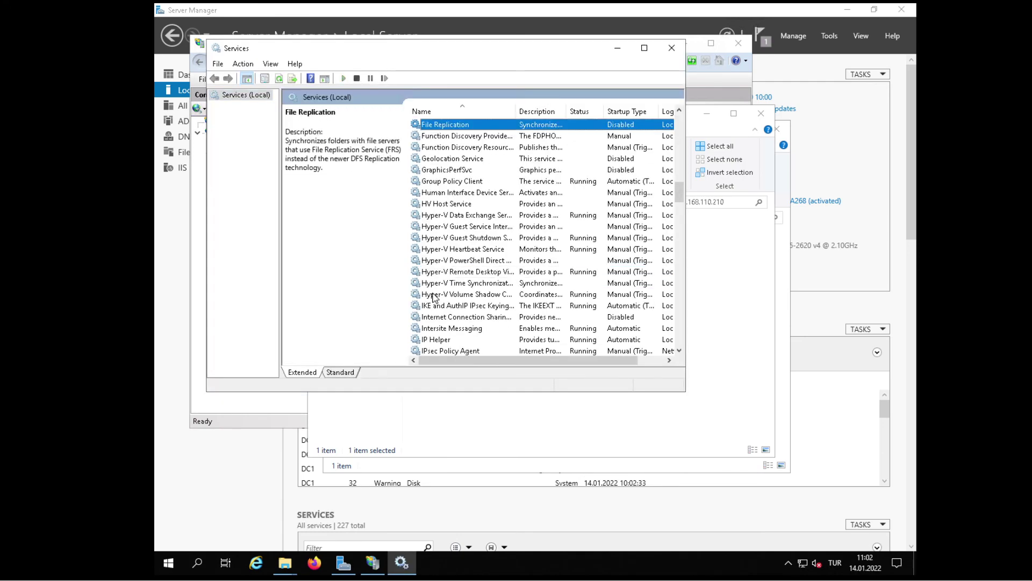
scroll(488, 263, down, 8)
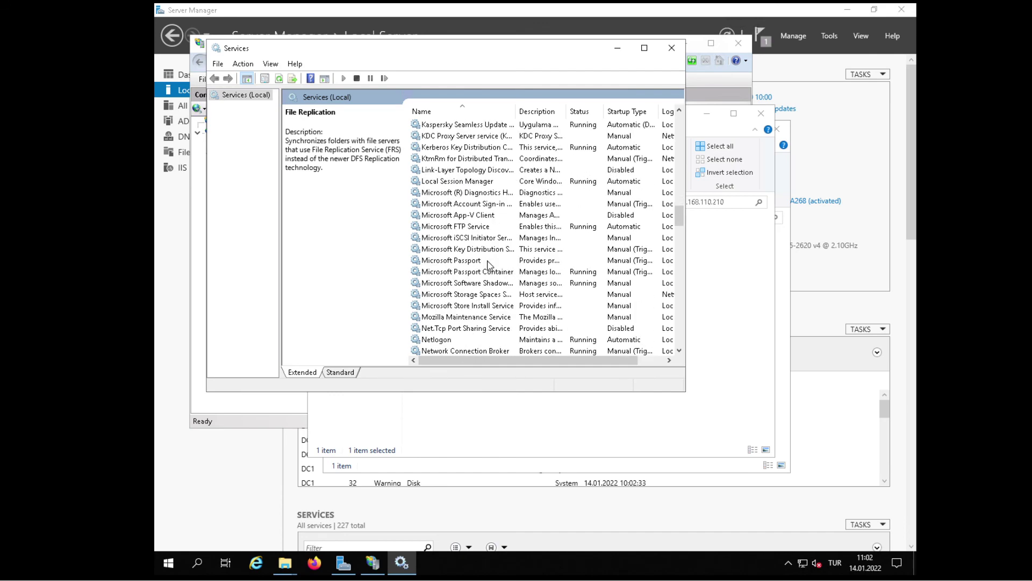
click(479, 226)
scroll(494, 271, down, 15)
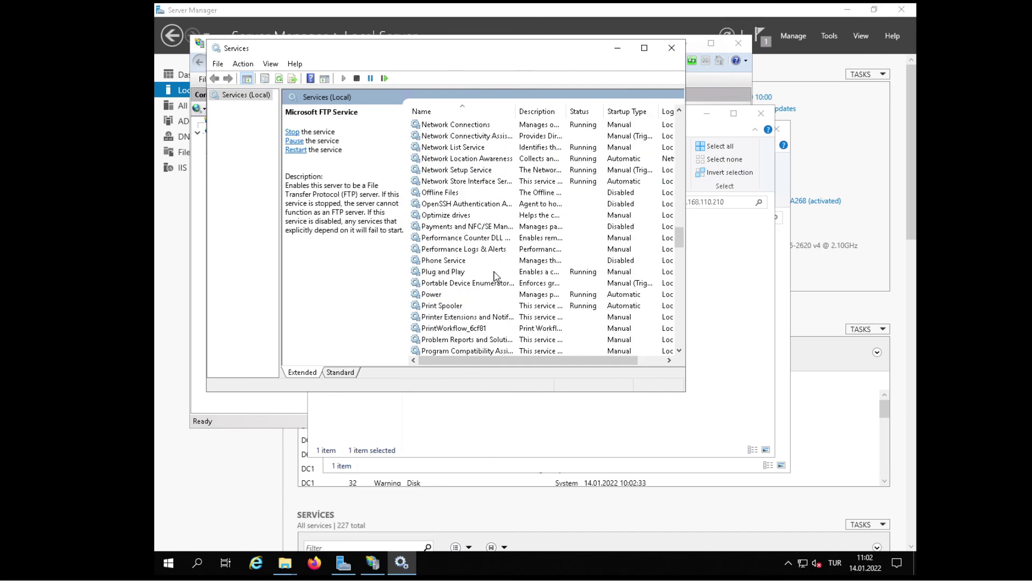
scroll(487, 304, down, 2)
scroll(486, 304, up, 10)
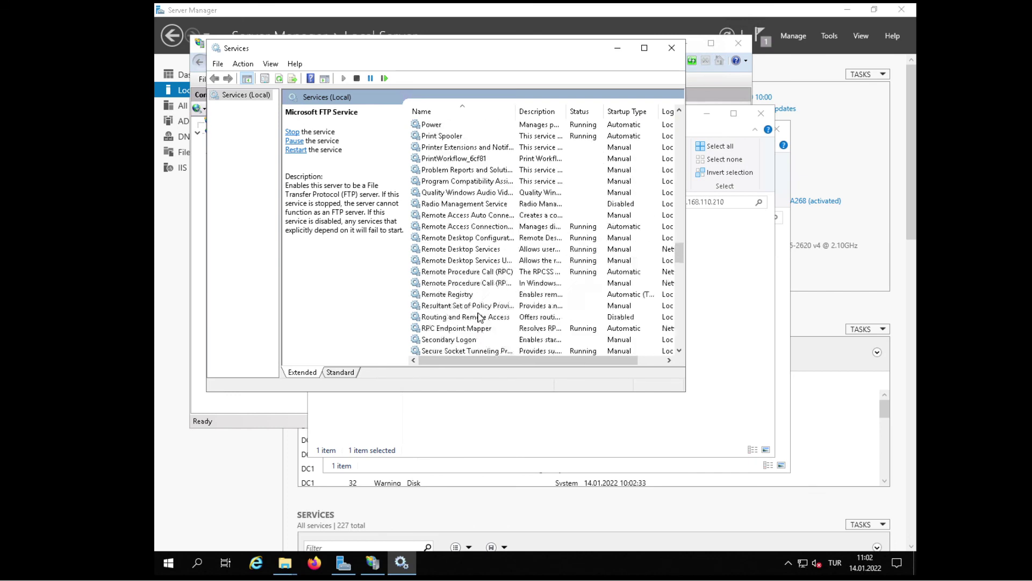
- Minimize the Services console and the front File Explorer window showing 192.168.110.210
click(617, 48)
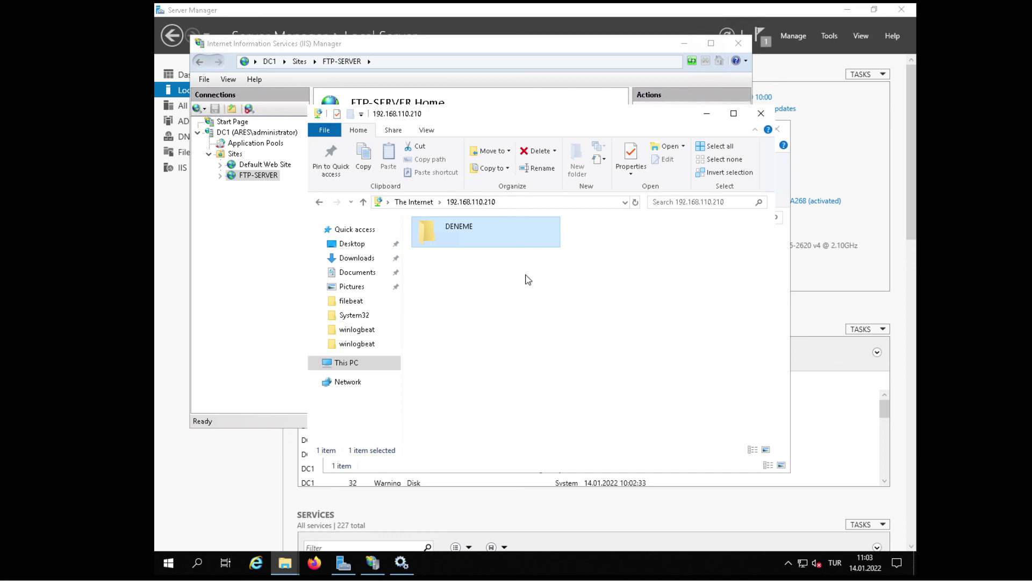
click(697, 115)
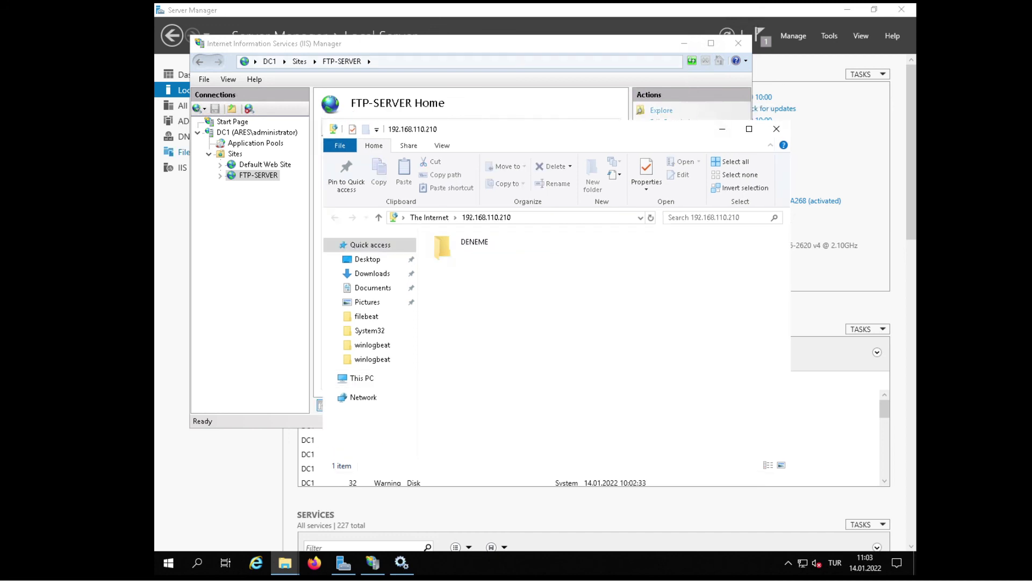